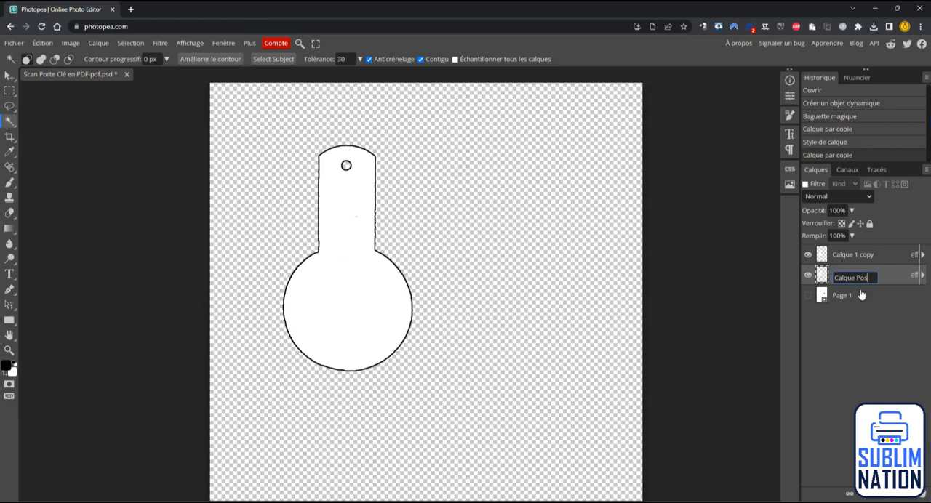
Step: Rename the uppermost copied layer to "Calque Taille Reel"
{"action": "double_click", "coordinate": [847, 255]}
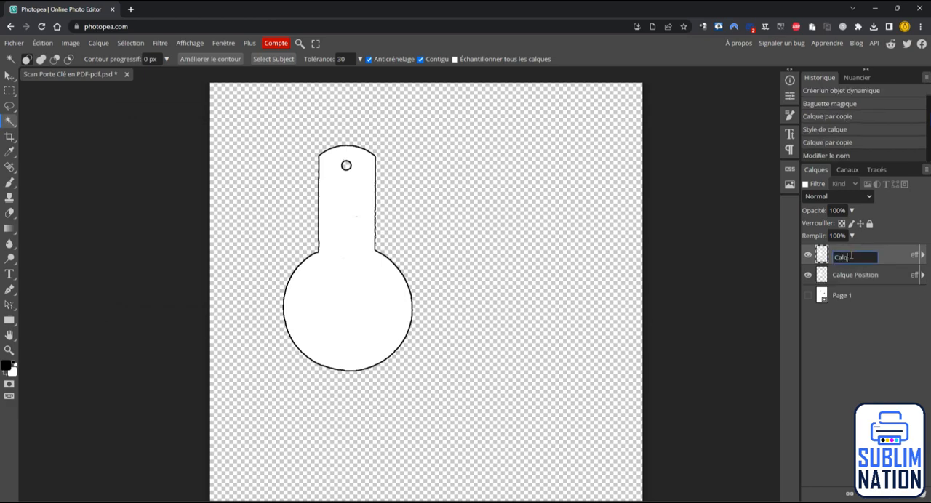
{"action": "type", "text": "Calque Taille Reel"}
{"action": "key", "text": "Return"}
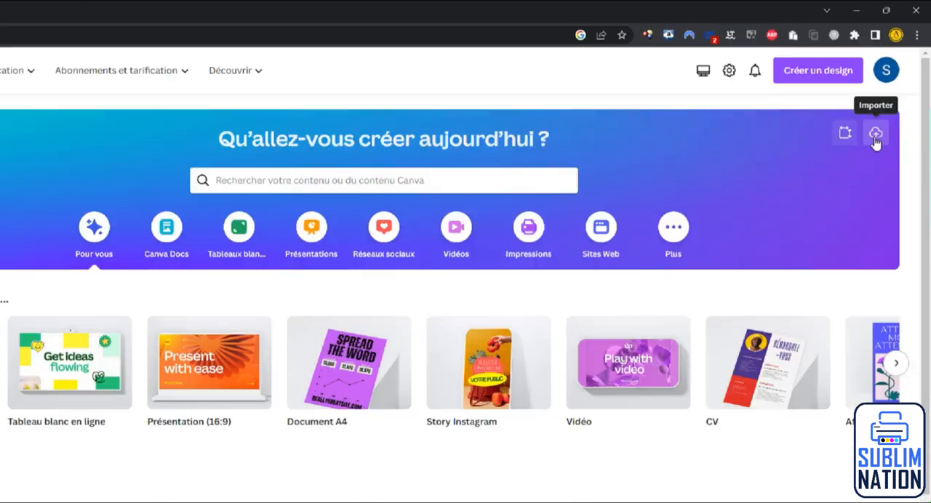
Step: In Canva, import the file "Mon Gabarit Porte Clé.pdf" and open the resulting design for editing
{"action": "left_click", "coordinate": [889, 102]}
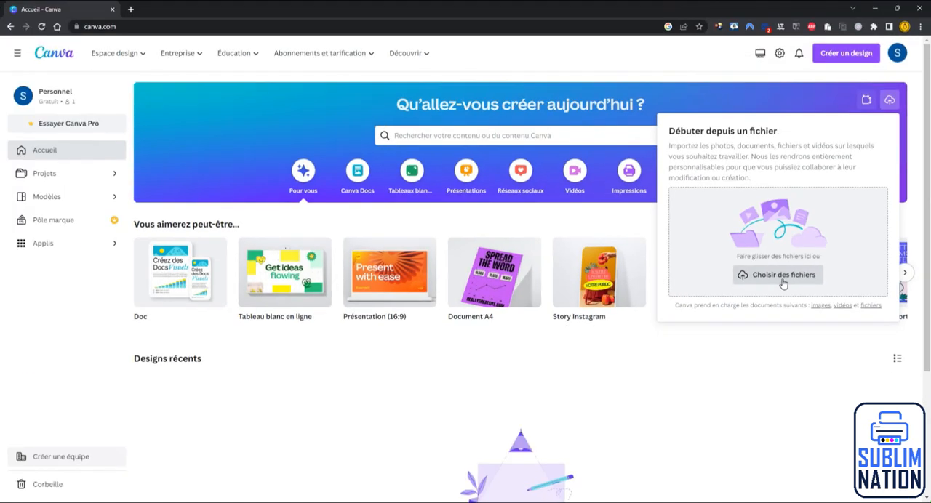
{"action": "left_click", "coordinate": [630, 256]}
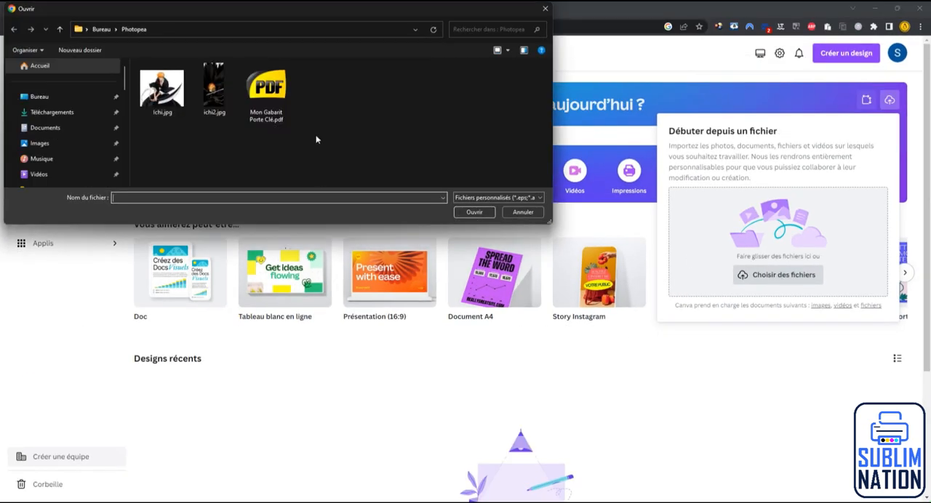
{"action": "left_click", "coordinate": [274, 98]}
{"action": "left_click", "coordinate": [473, 212]}
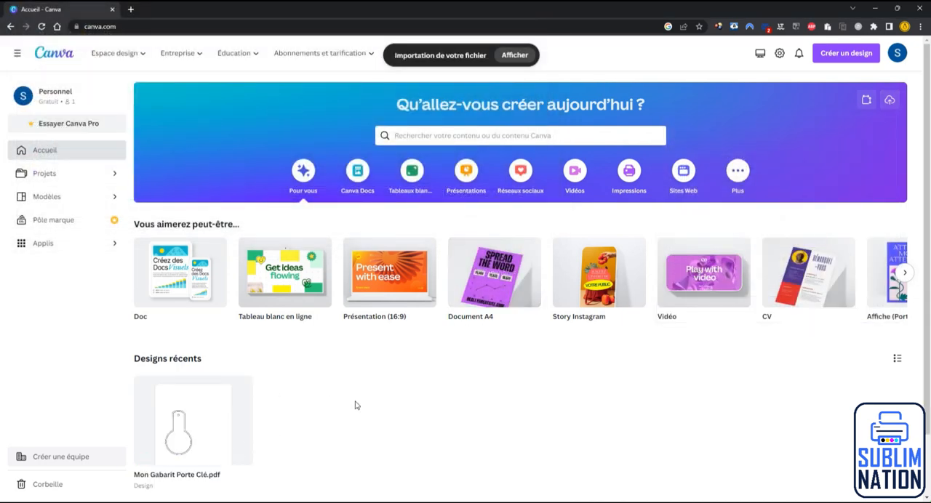
{"action": "left_click", "coordinate": [196, 424]}
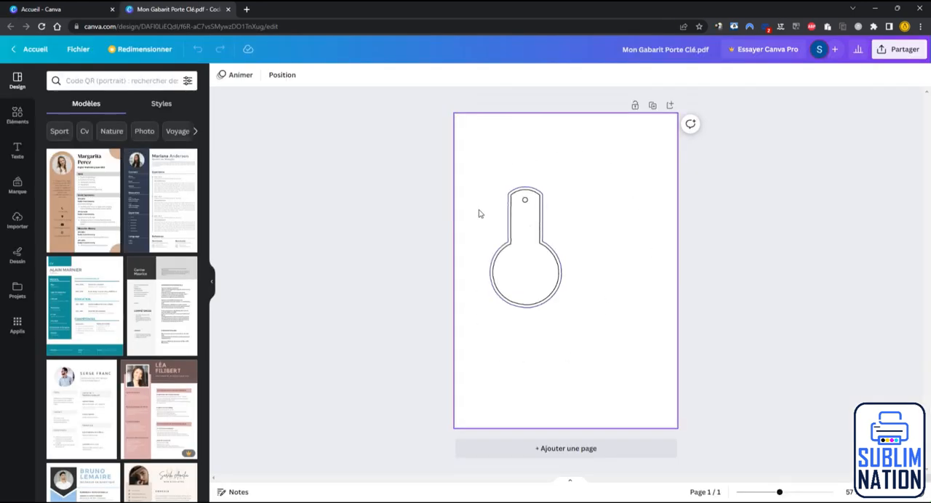
Step: Move the black keyring outline out of the blue outline and place it beside it, on the right half of the page
{"action": "left_click", "coordinate": [545, 291]}
{"action": "scroll", "coordinate": [545, 287], "scroll_direction": "up", "scroll_amount": 5, "text": "ctrl"}
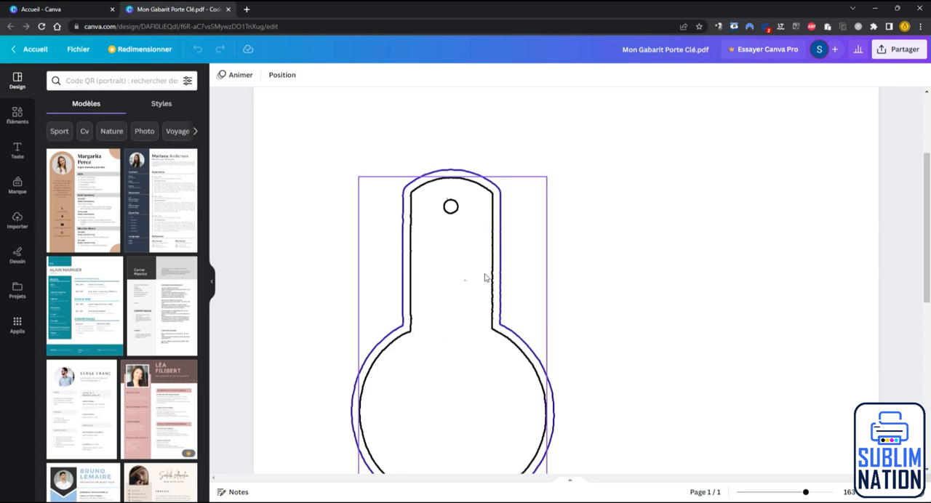
{"action": "scroll", "coordinate": [485, 278], "scroll_direction": "down", "scroll_amount": 2}
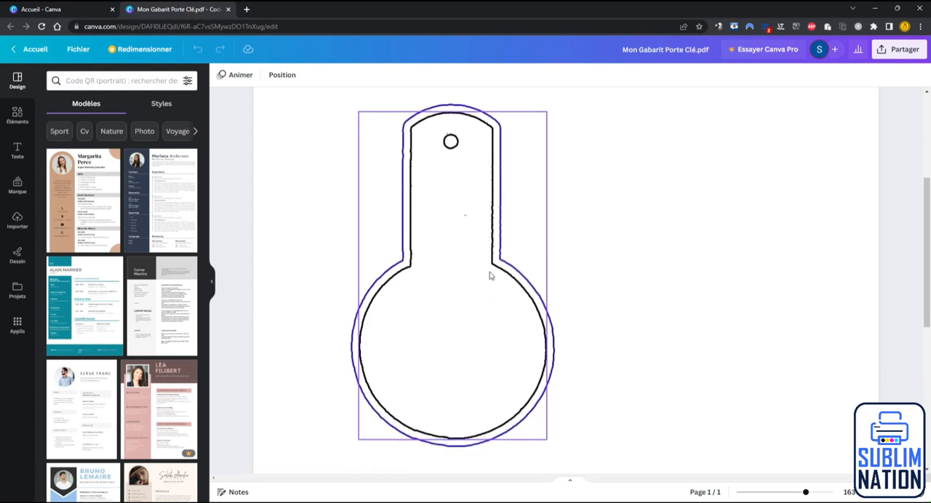
{"action": "left_click", "coordinate": [447, 296]}
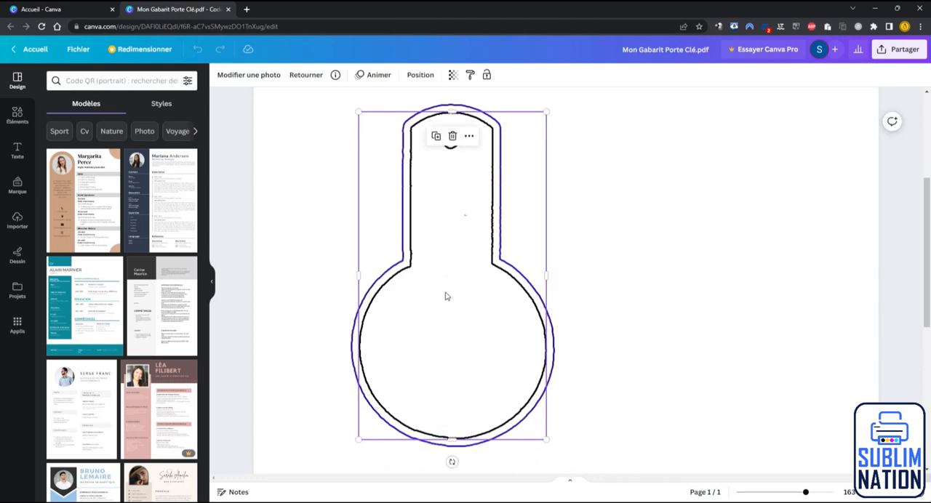
{"action": "left_click_drag", "start_coordinate": [446, 296], "coordinate": [678, 293]}
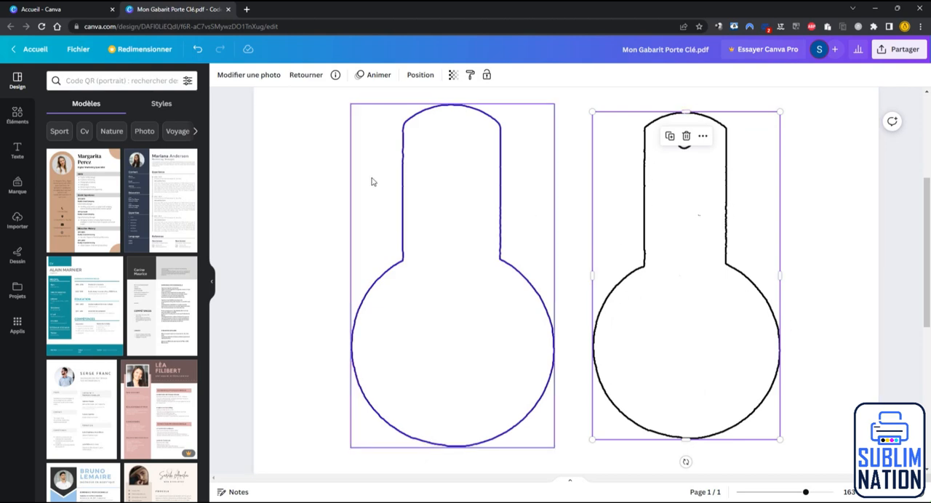
Step: Add the red heart, yellow starburst and orange four-pointed star illustrations to the page
{"action": "left_click", "coordinate": [16, 114]}
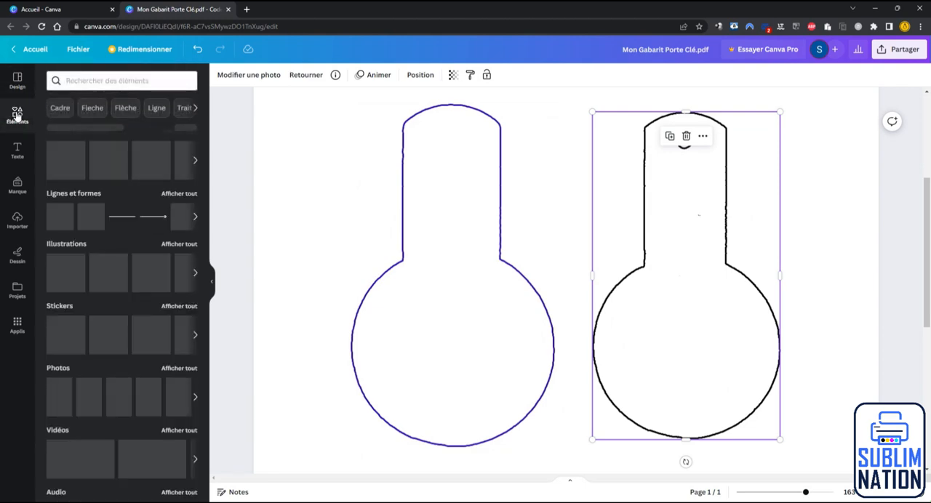
{"action": "left_click", "coordinate": [69, 245]}
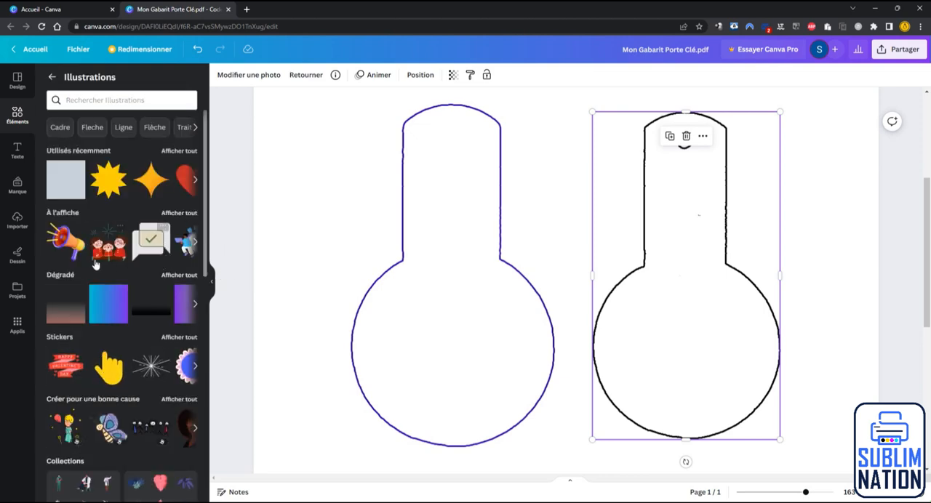
{"action": "left_click_drag", "start_coordinate": [186, 182], "coordinate": [356, 213]}
{"action": "left_click_drag", "start_coordinate": [108, 179], "coordinate": [378, 233]}
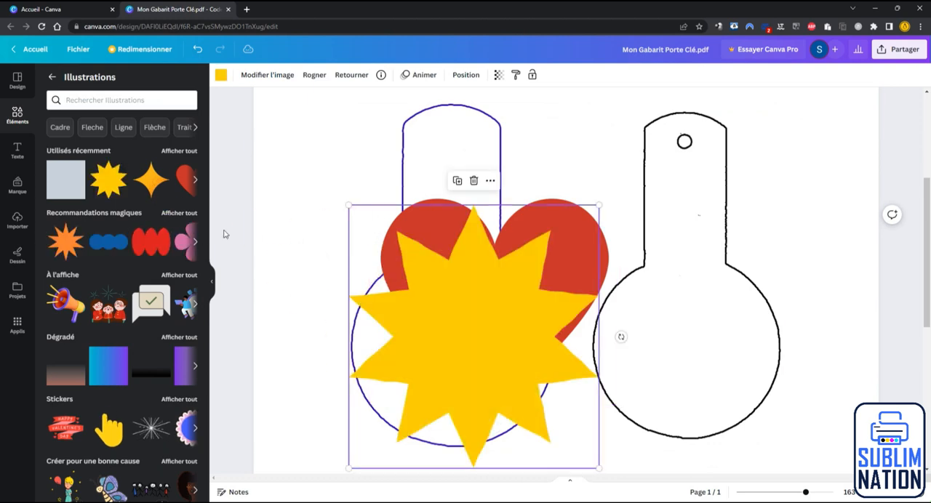
{"action": "left_click_drag", "start_coordinate": [150, 187], "coordinate": [442, 263]}
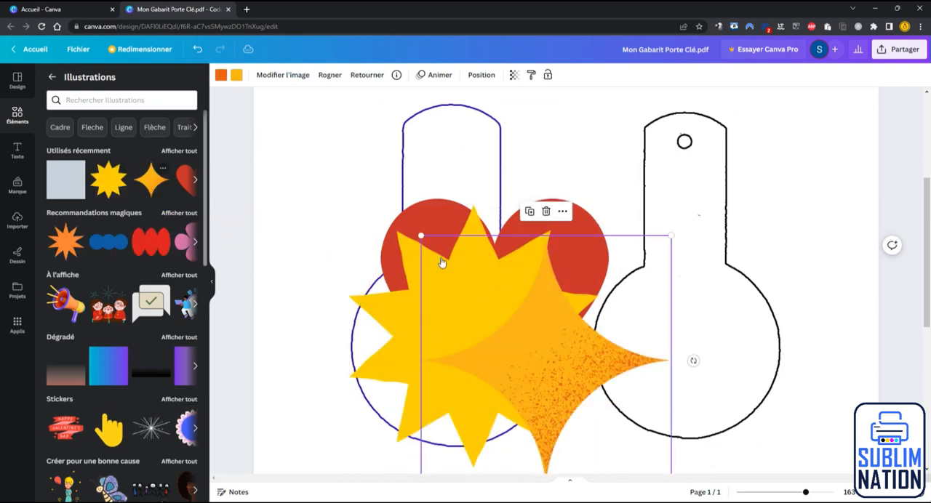
Step: Move the four-pointed star over the black outline and recolour it pink #ff66c4 with magenta #cb6ce6 speckles
{"action": "left_click_drag", "start_coordinate": [554, 348], "coordinate": [668, 293]}
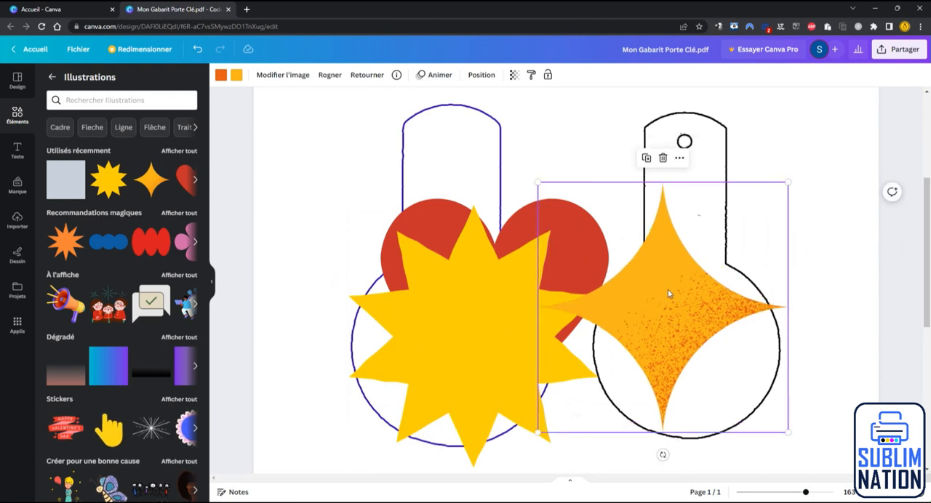
{"action": "left_click", "coordinate": [236, 77]}
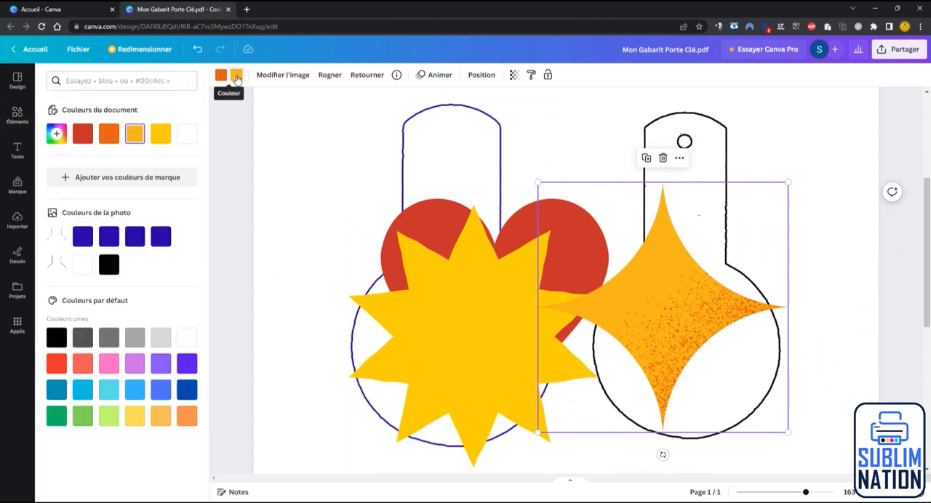
{"action": "left_click", "coordinate": [108, 363]}
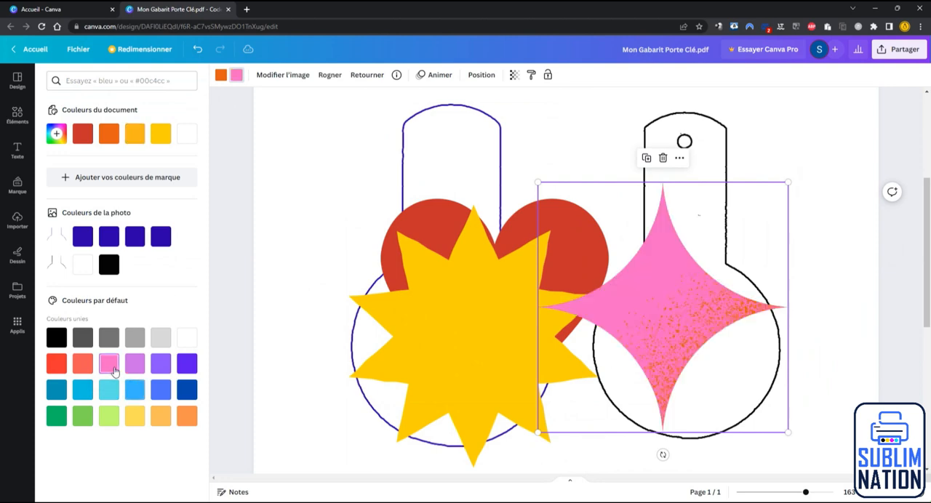
{"action": "left_click", "coordinate": [222, 76]}
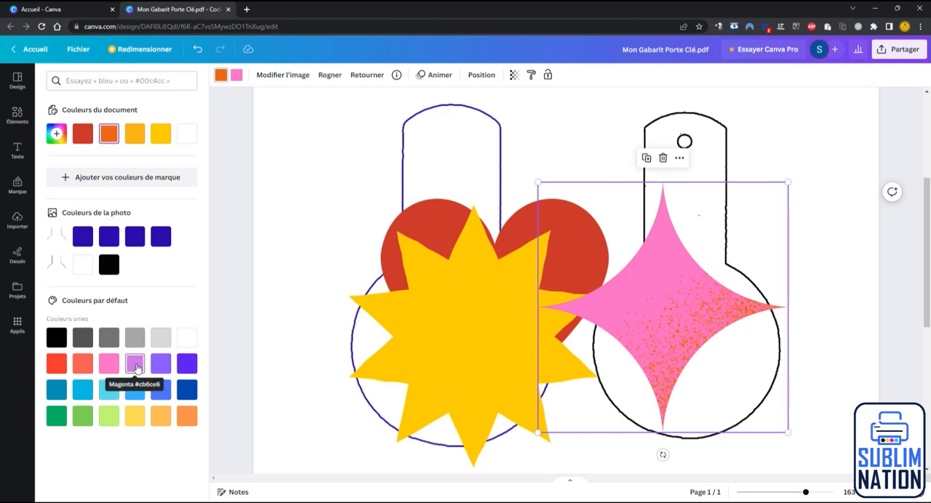
{"action": "left_click", "coordinate": [136, 368]}
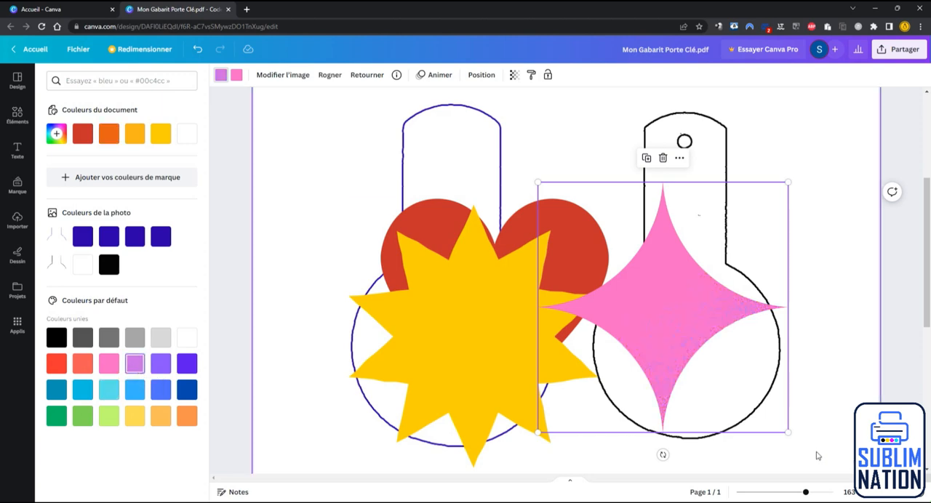
Step: Shrink the pink star beside the black outline's handle, and shrink the yellow starburst onto the top of the blue outline
{"action": "left_click_drag", "start_coordinate": [789, 432], "coordinate": [796, 225]}
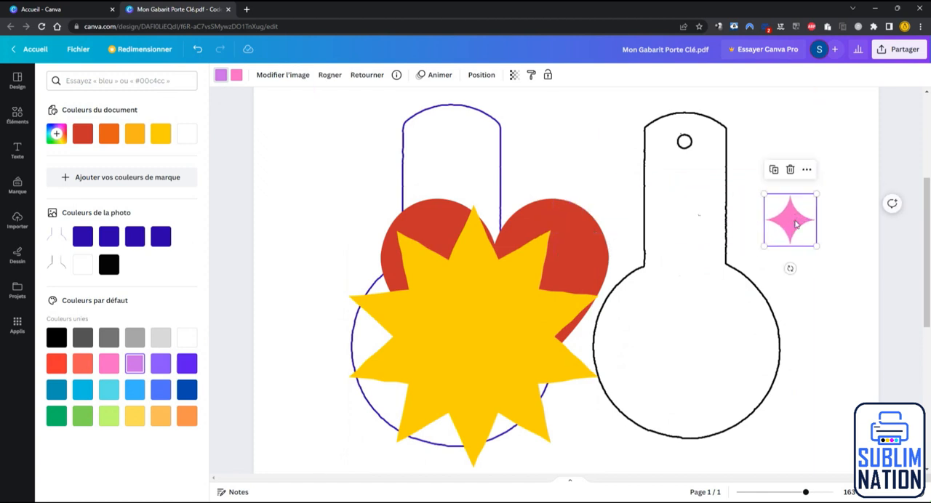
{"action": "left_click_drag", "start_coordinate": [499, 316], "coordinate": [701, 294]}
{"action": "left_click_drag", "start_coordinate": [548, 184], "coordinate": [728, 357]}
{"action": "left_click_drag", "start_coordinate": [764, 380], "coordinate": [410, 113]}
Step: Shrink the red heart to about half its size and centre it in the round part of the black outline
{"action": "left_click_drag", "start_coordinate": [519, 301], "coordinate": [651, 306]}
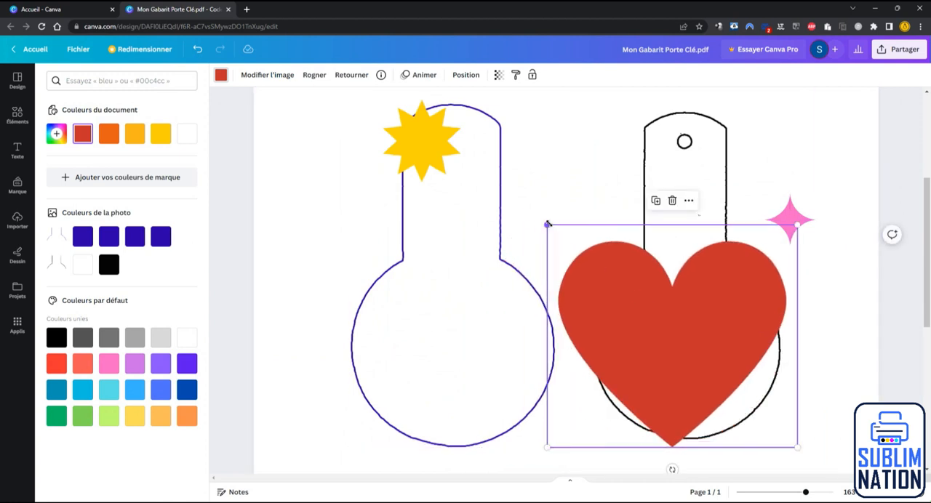
{"action": "left_click_drag", "start_coordinate": [547, 225], "coordinate": [673, 336]}
{"action": "left_click_drag", "start_coordinate": [728, 400], "coordinate": [678, 355]}
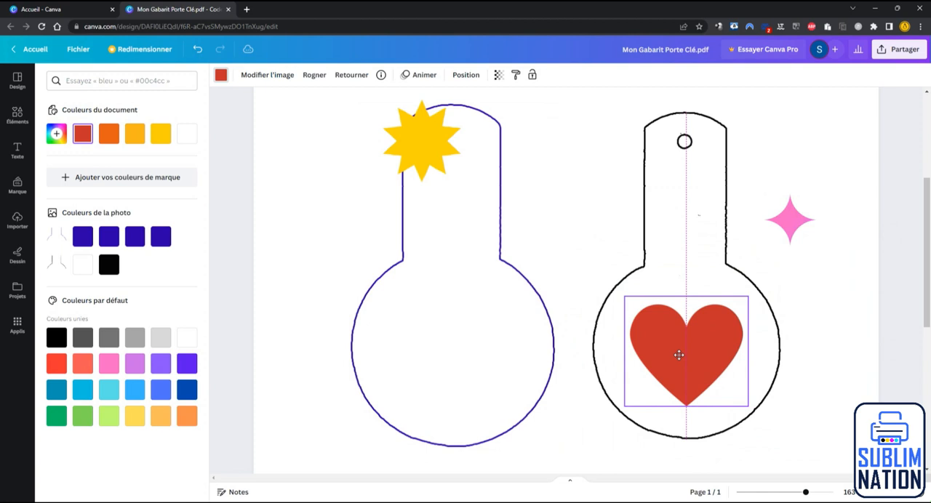
{"action": "left_click_drag", "start_coordinate": [679, 355], "coordinate": [679, 363]}
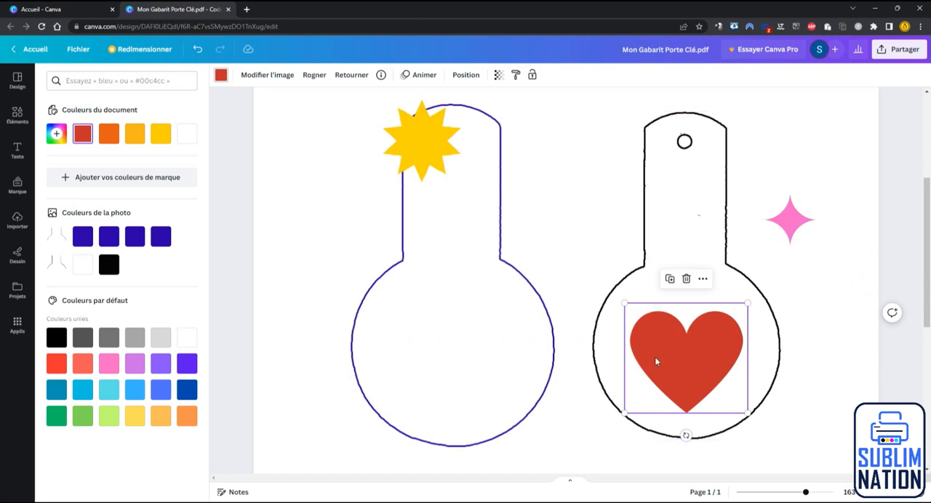
Step: Place a smaller yellow starburst on the heart's upper left and the pink star, slightly rotated, on its lower right edge
{"action": "left_click_drag", "start_coordinate": [435, 164], "coordinate": [651, 322]}
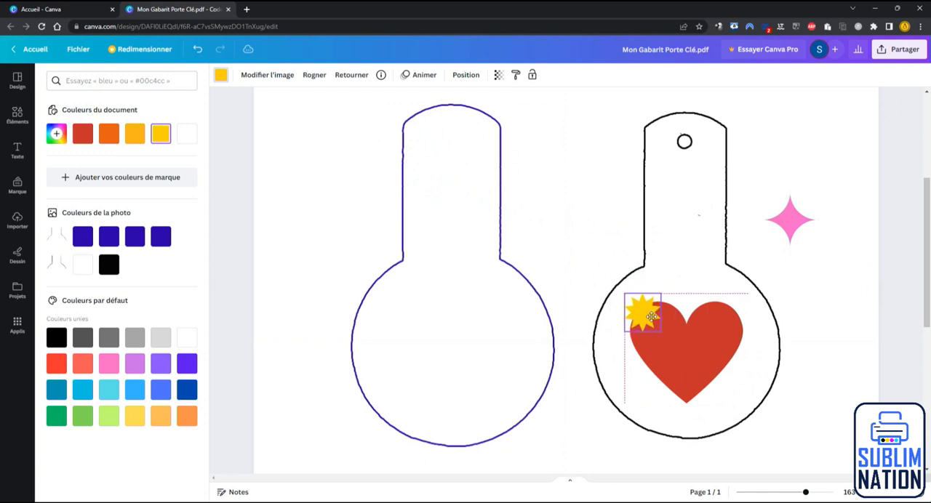
{"action": "left_click_drag", "start_coordinate": [783, 221], "coordinate": [708, 384]}
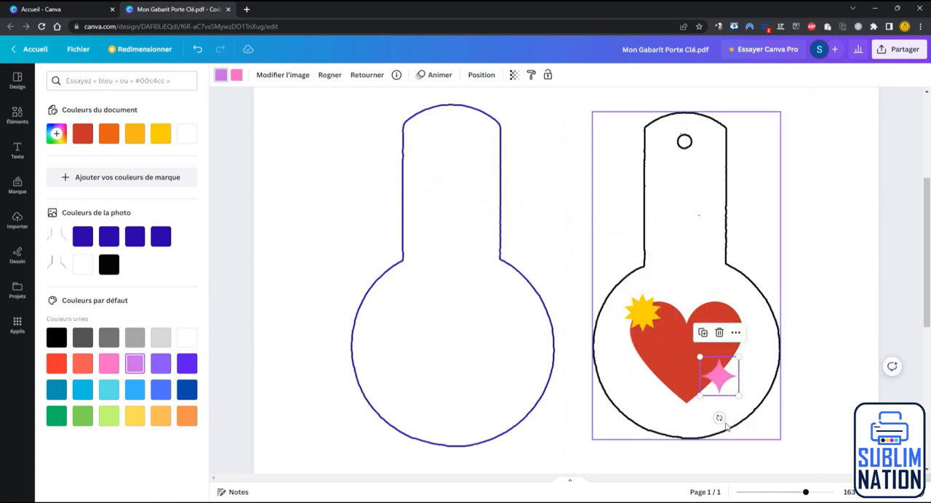
{"action": "left_click_drag", "start_coordinate": [712, 431], "coordinate": [739, 413]}
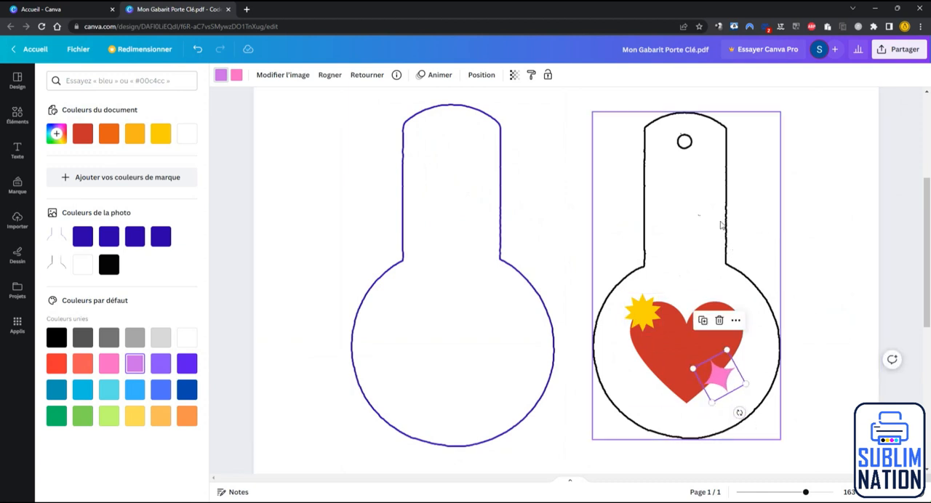
Step: Add a title reading "PRÉNOM", rotate it vertically, and centre it at size 28 in the black outline's handle
{"action": "left_click", "coordinate": [18, 154]}
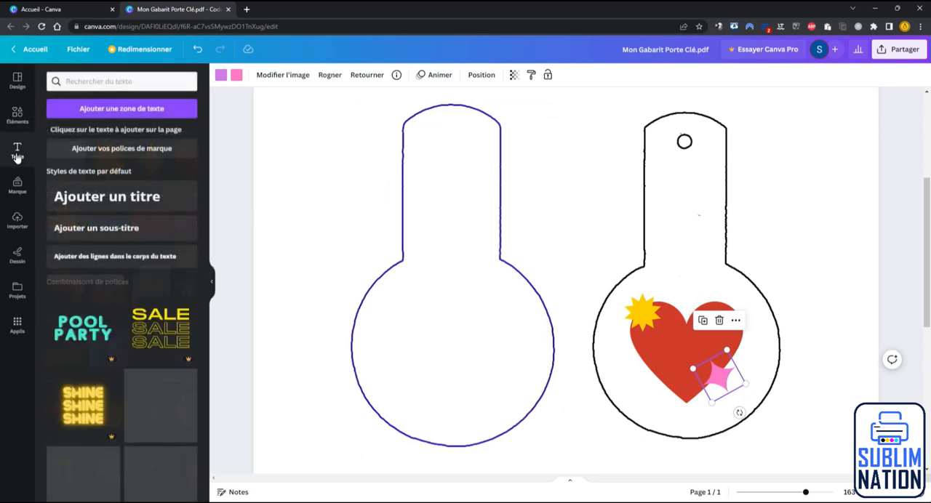
{"action": "left_click", "coordinate": [109, 195]}
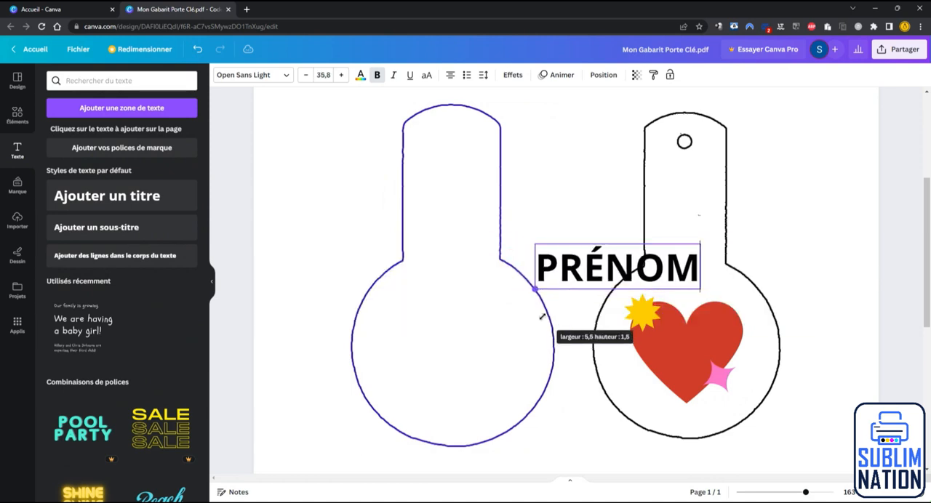
{"action": "left_click_drag", "start_coordinate": [549, 308], "coordinate": [842, 264]}
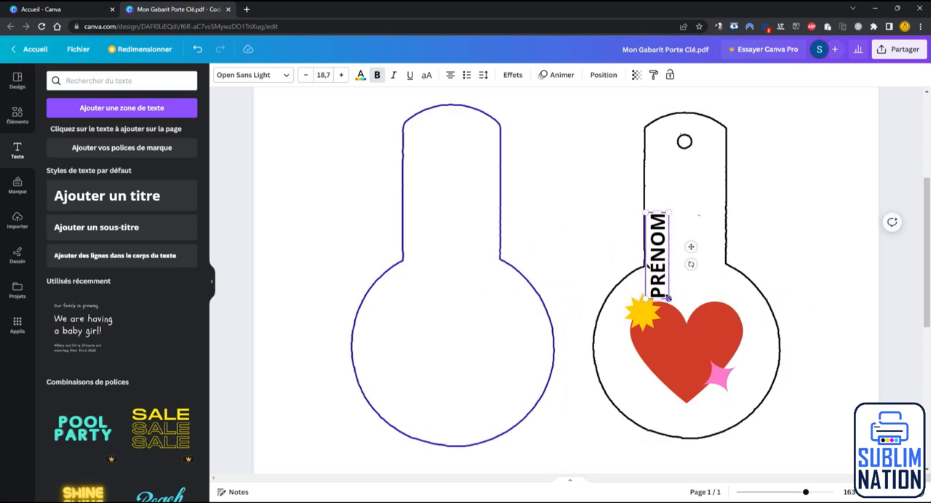
{"action": "mouse_move", "coordinate": [668, 298]}
{"action": "left_mouse_down"}
{"action": "mouse_move", "coordinate": [701, 336]}
{"action": "mouse_move", "coordinate": [677, 283]}
{"action": "left_mouse_up"}
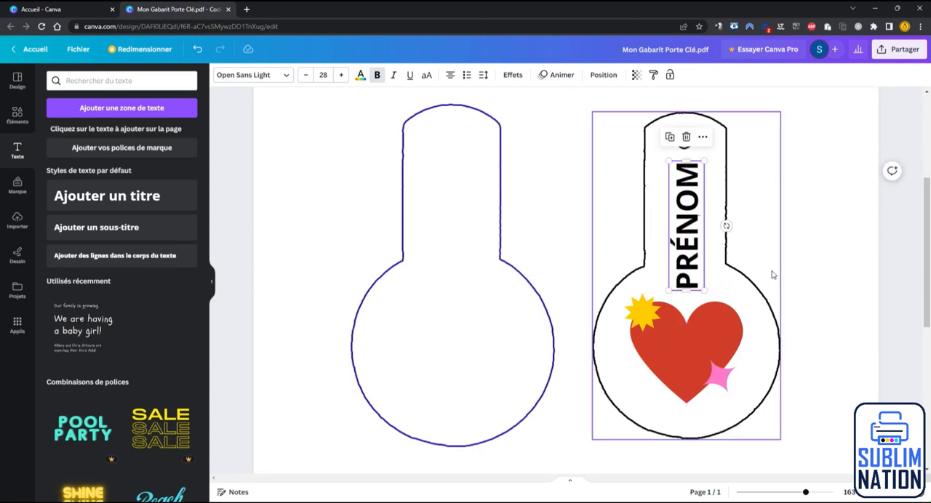
{"action": "left_click", "coordinate": [773, 270]}
{"action": "left_click", "coordinate": [824, 276]}
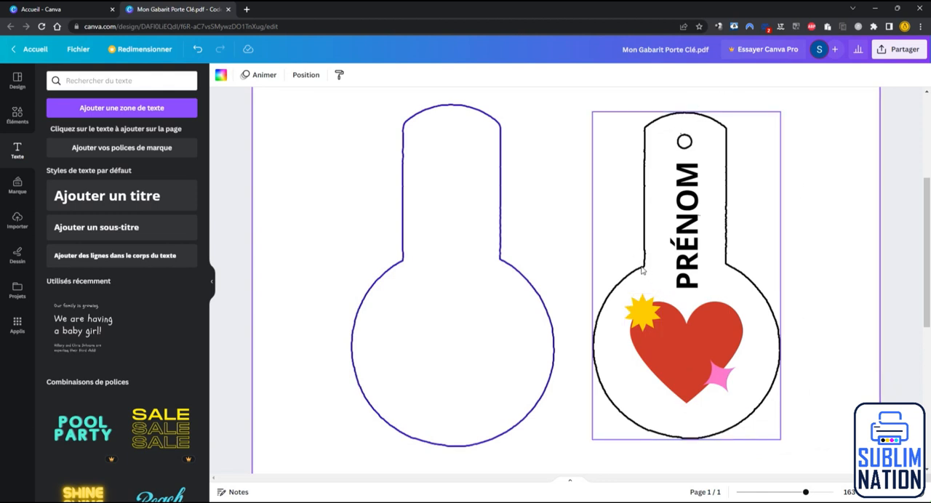
Step: Add a square from the basic shapes, overlapping the blue outline's round part
{"action": "left_click", "coordinate": [16, 116]}
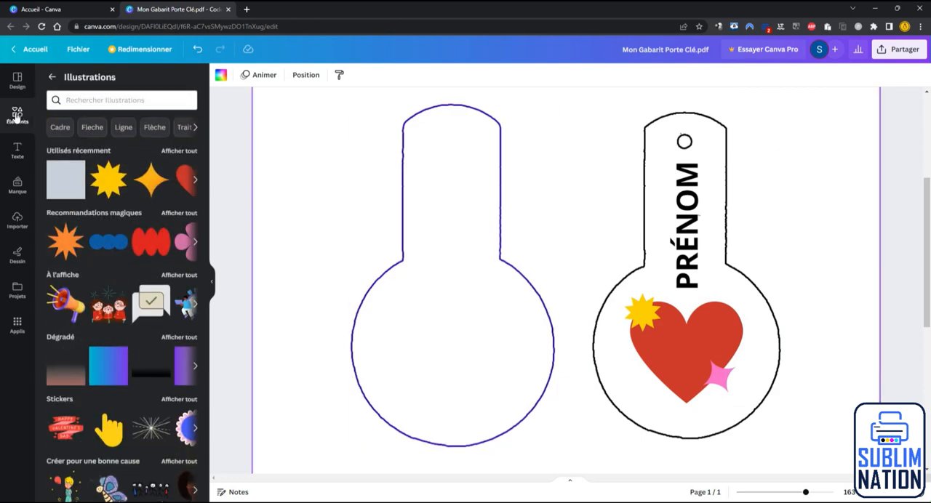
{"action": "left_click", "coordinate": [52, 79]}
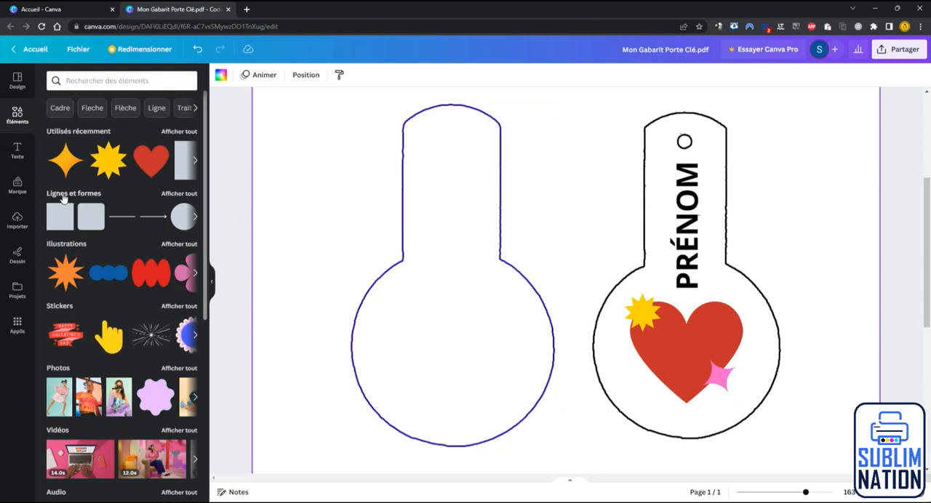
{"action": "left_click", "coordinate": [72, 197]}
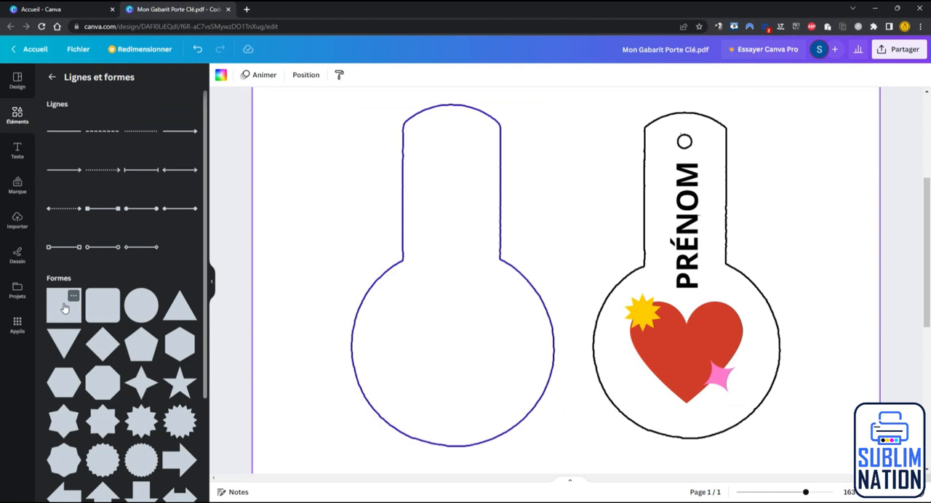
{"action": "left_click_drag", "start_coordinate": [62, 310], "coordinate": [459, 256]}
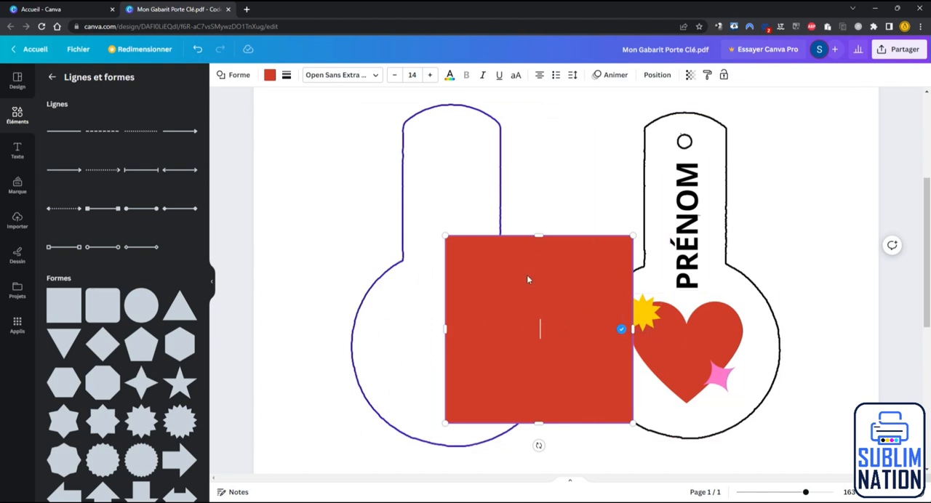
Step: Recolour the square light green, move it over the black outline and enlarge it to cover the whole outline
{"action": "left_click", "coordinate": [269, 76]}
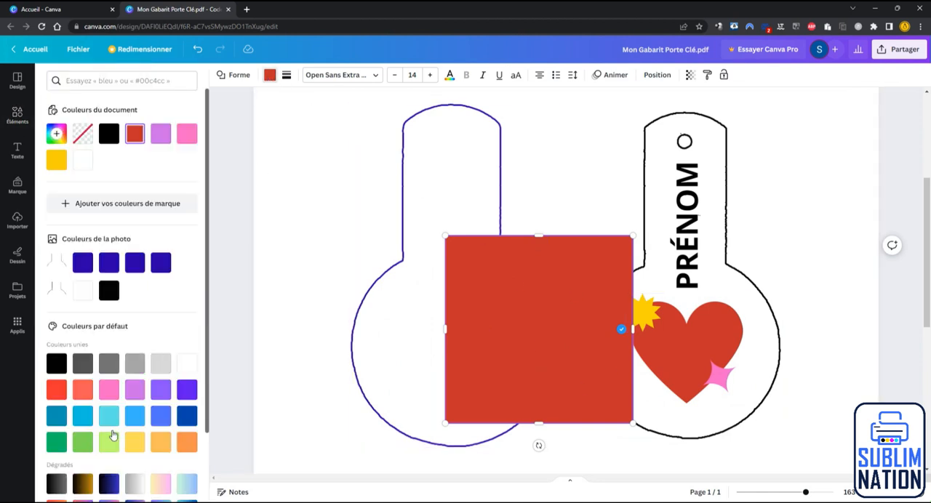
{"action": "left_click", "coordinate": [109, 440]}
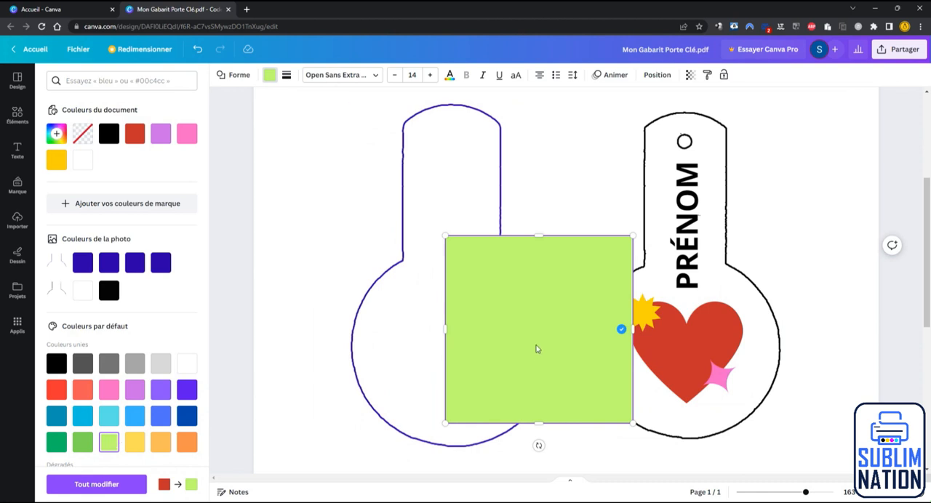
{"action": "left_click_drag", "start_coordinate": [516, 390], "coordinate": [664, 261]}
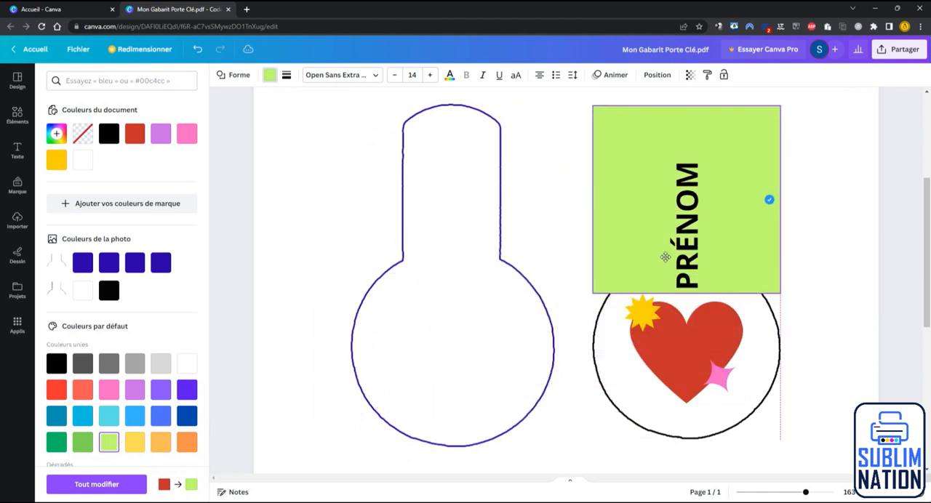
{"action": "left_click_drag", "start_coordinate": [593, 293], "coordinate": [566, 447]}
{"action": "left_click_drag", "start_coordinate": [593, 424], "coordinate": [607, 425]}
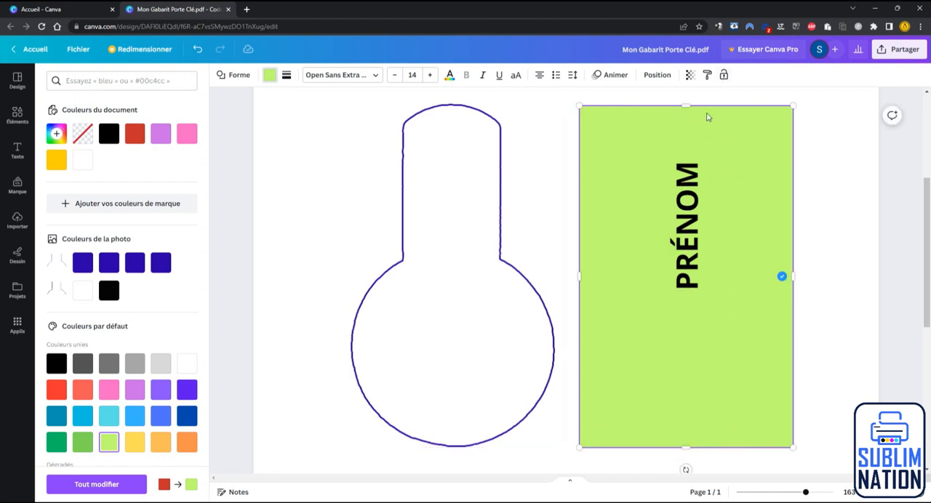
Step: Set the green rectangle's transparency to 67 so the design underneath shows through
{"action": "left_click", "coordinate": [690, 76]}
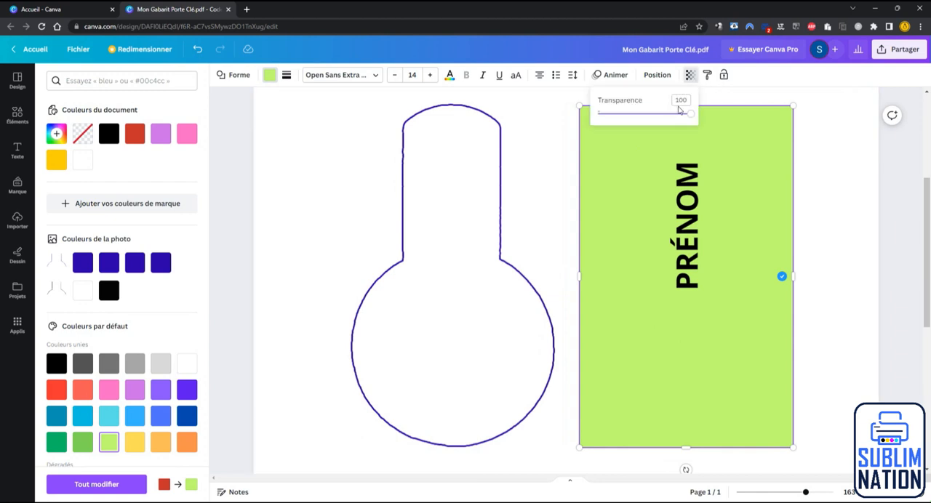
{"action": "left_click_drag", "start_coordinate": [679, 112], "coordinate": [660, 119]}
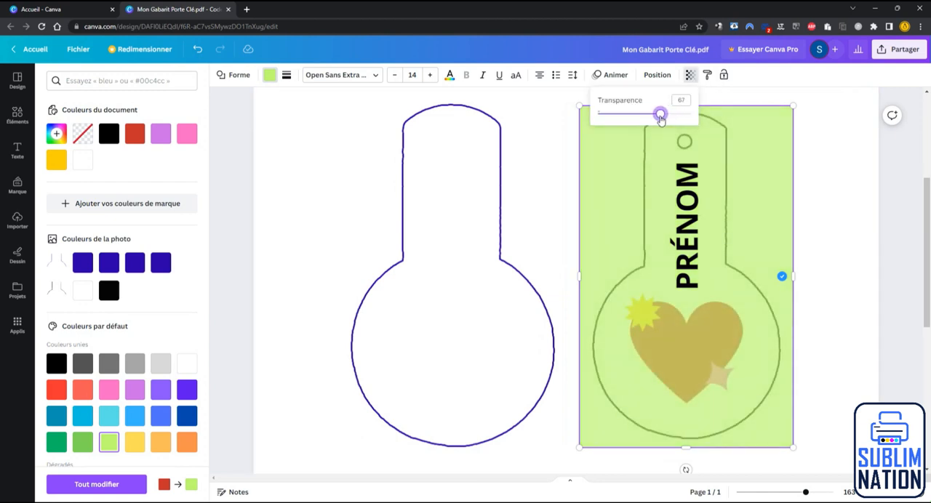
{"action": "left_click", "coordinate": [763, 168]}
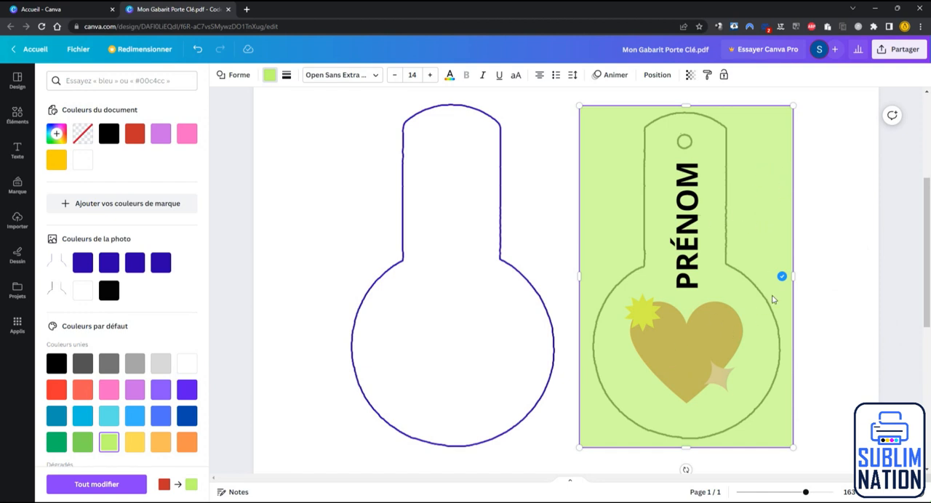
Step: Send the green rectangle backward one level three times, placing it behind the pink star, the yellow starburst and the heart
{"action": "right_click", "coordinate": [741, 160]}
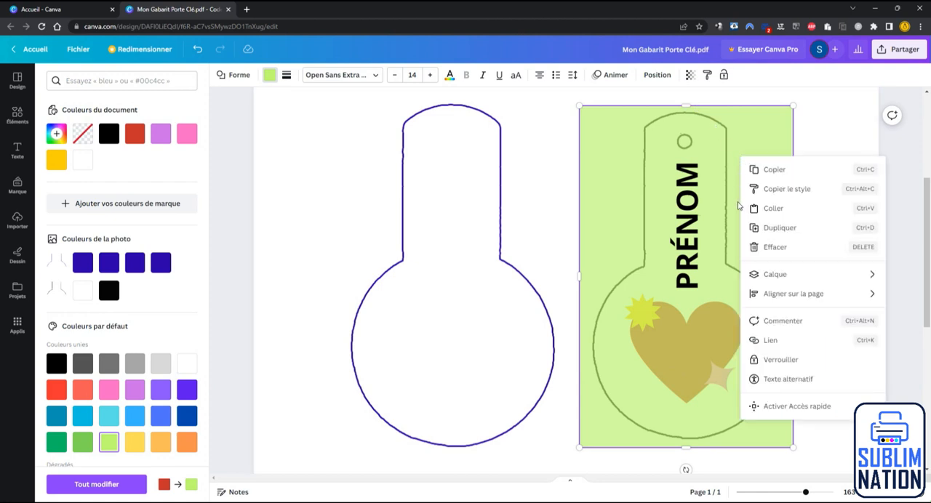
{"action": "mouse_move", "coordinate": [755, 279]}
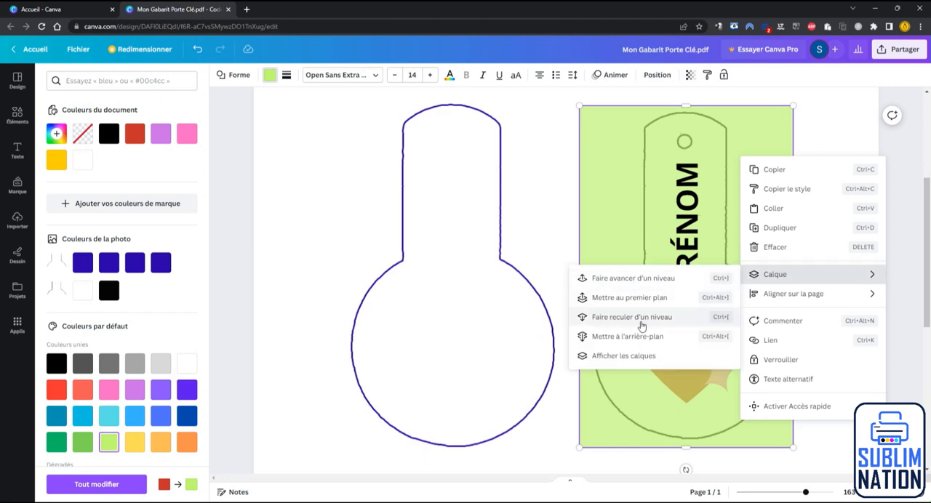
{"action": "left_click", "coordinate": [646, 323]}
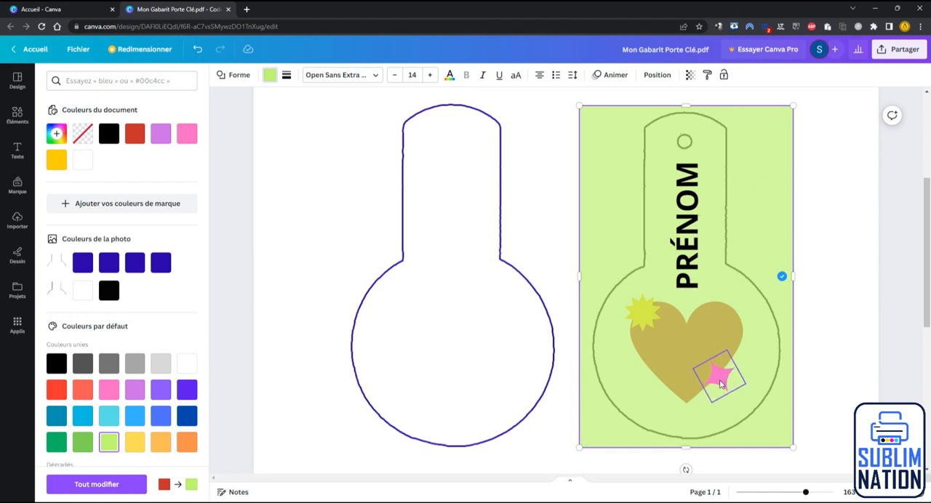
{"action": "right_click", "coordinate": [742, 205]}
{"action": "mouse_move", "coordinate": [765, 322]}
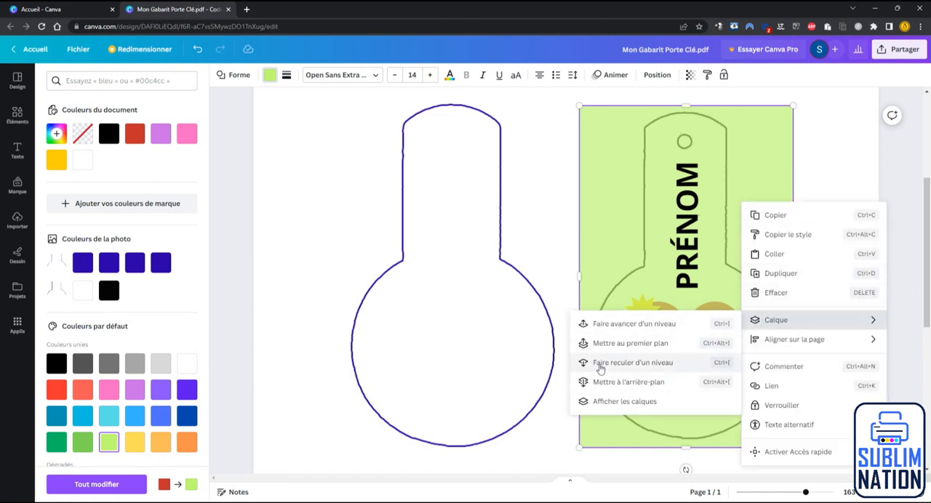
{"action": "left_click", "coordinate": [632, 363]}
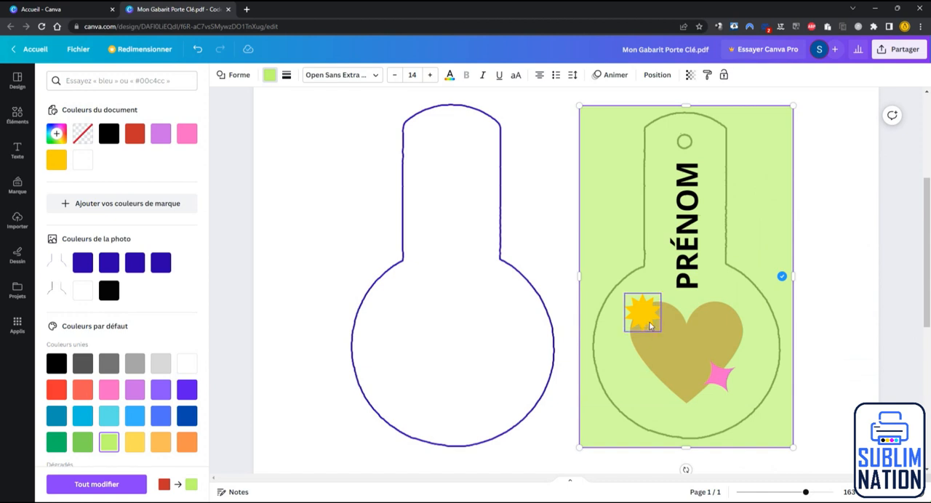
{"action": "right_click", "coordinate": [761, 204]}
{"action": "mouse_move", "coordinate": [773, 319]}
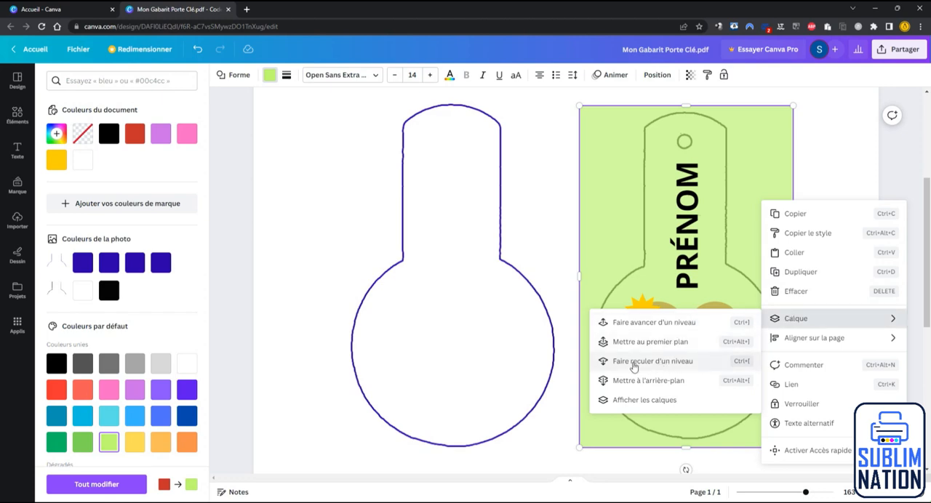
{"action": "left_click", "coordinate": [669, 368]}
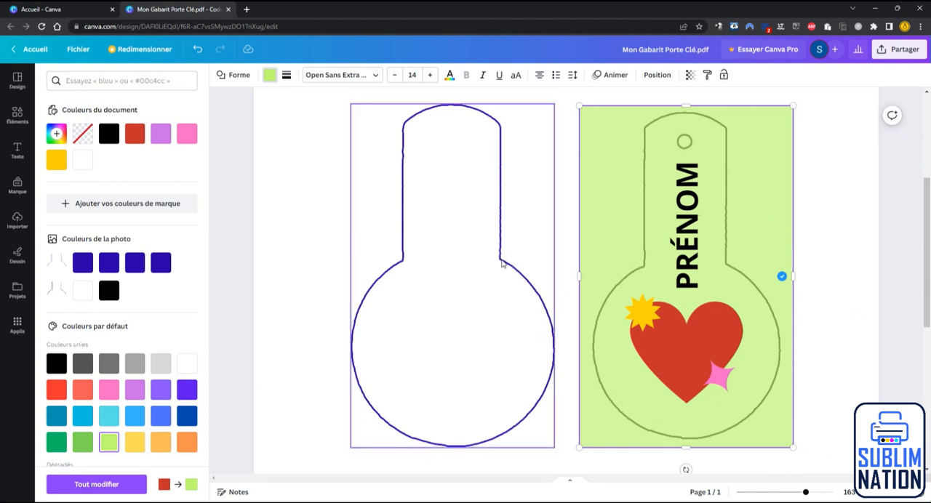
Step: Bring the blue outline to the front and centre it around the black outline on the green rectangle
{"action": "left_click_drag", "start_coordinate": [509, 267], "coordinate": [643, 264]}
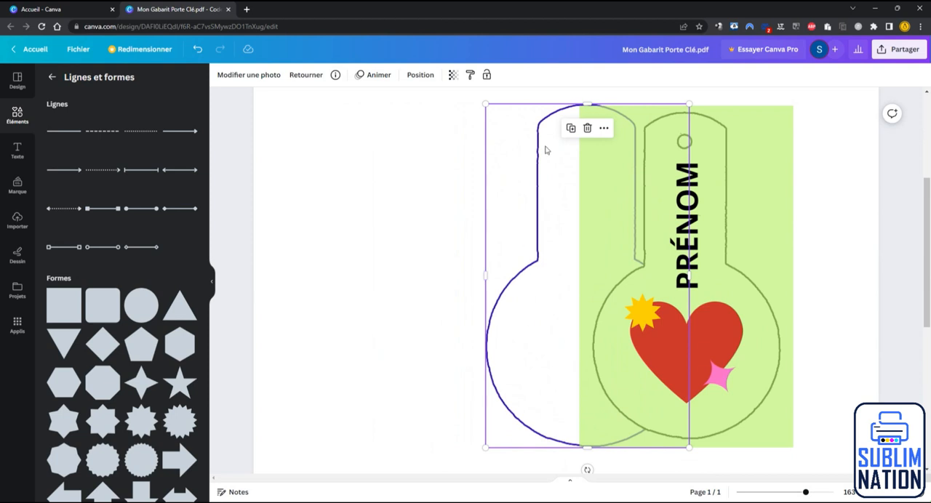
{"action": "right_click", "coordinate": [532, 269]}
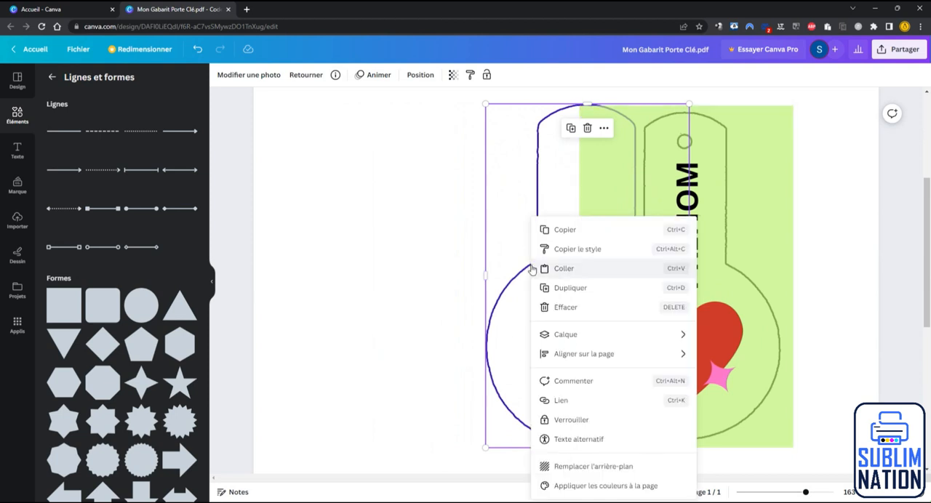
{"action": "mouse_move", "coordinate": [547, 336]}
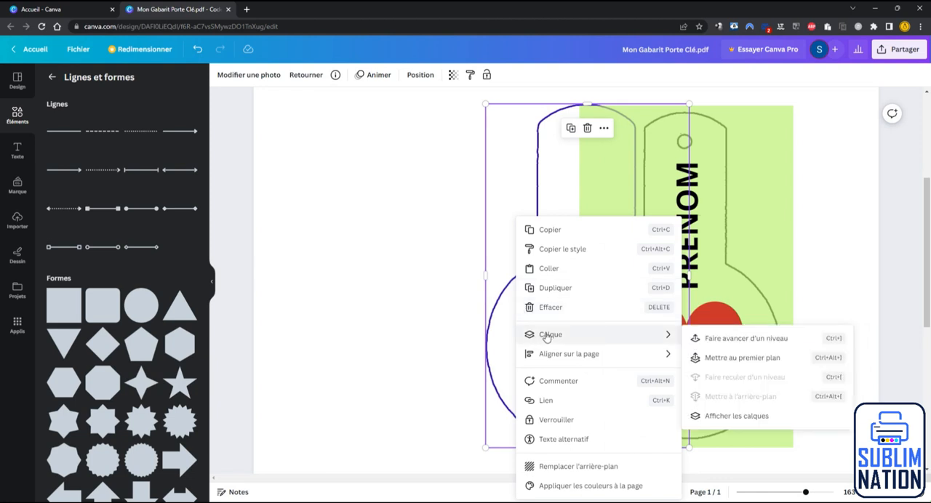
{"action": "left_click", "coordinate": [716, 363]}
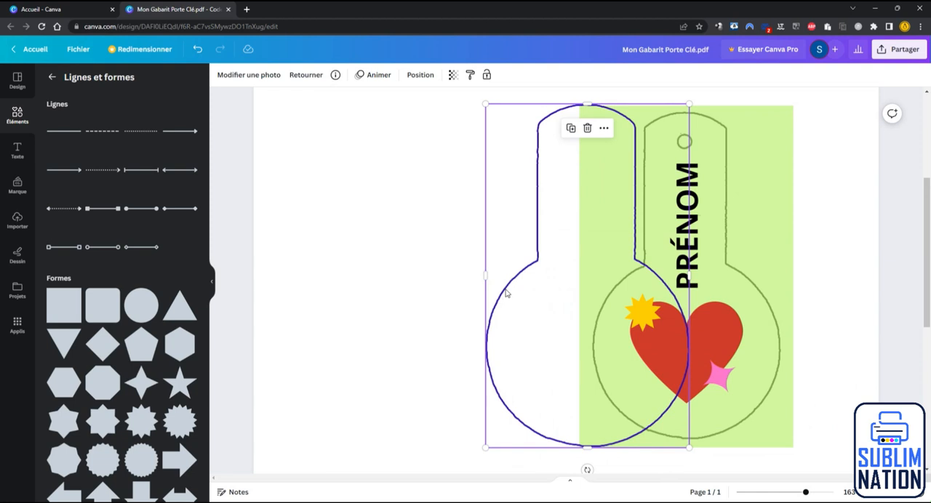
{"action": "left_click_drag", "start_coordinate": [507, 293], "coordinate": [606, 288]}
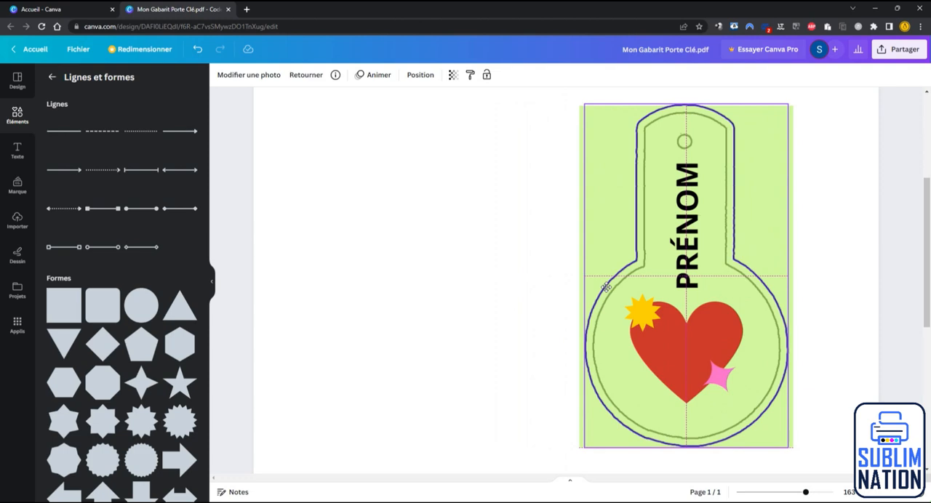
{"action": "left_click_drag", "start_coordinate": [605, 287], "coordinate": [605, 287]}
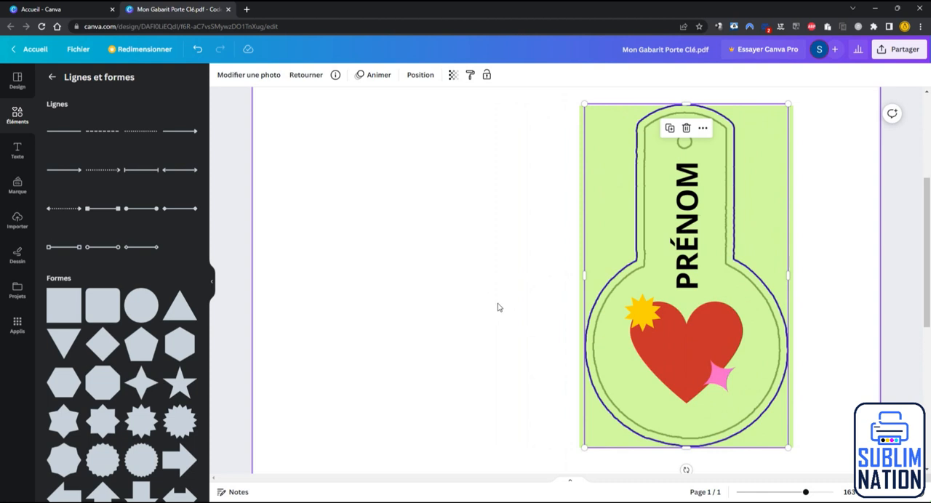
Step: Resize the green rectangle so its sides match the blue outline's width and its lower edge extends slightly below it
{"action": "key", "text": "ctrl+z"}
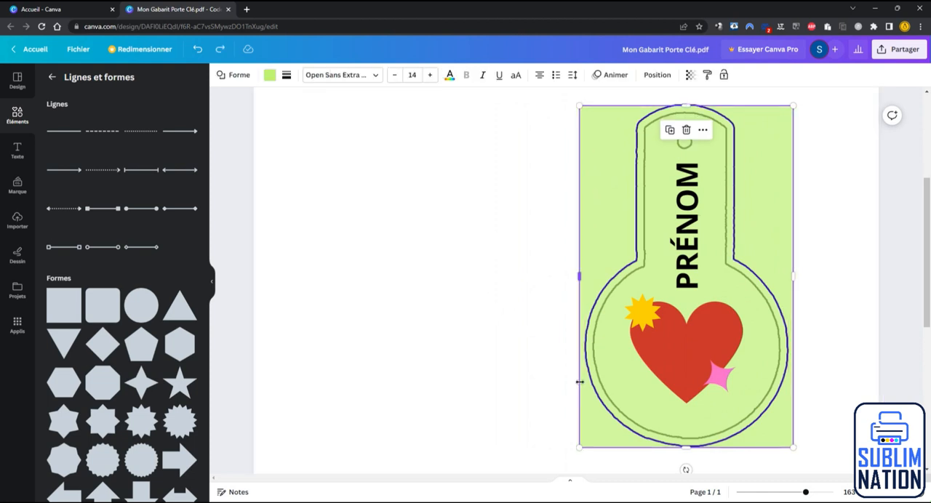
{"action": "mouse_move", "coordinate": [579, 382]}
{"action": "left_mouse_down"}
{"action": "mouse_move", "coordinate": [565, 381]}
{"action": "mouse_move", "coordinate": [575, 384]}
{"action": "left_mouse_up"}
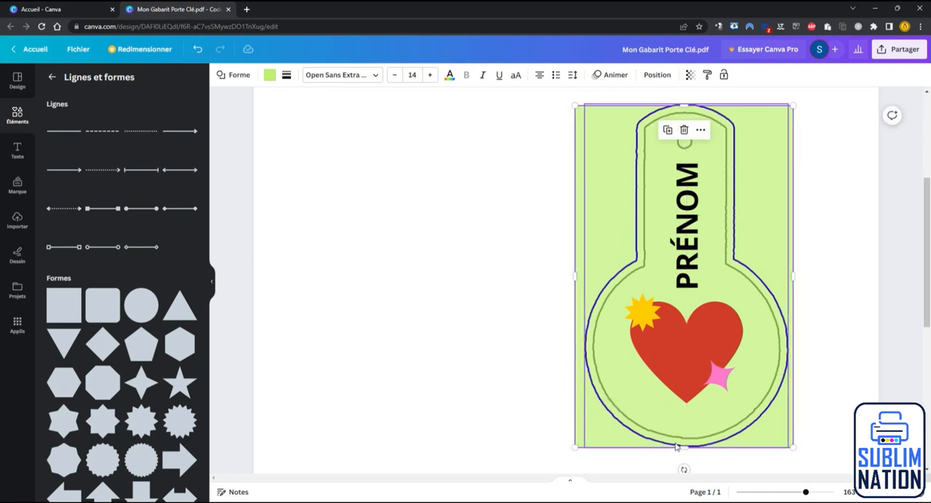
{"action": "left_click_drag", "start_coordinate": [676, 446], "coordinate": [679, 450]}
{"action": "left_click_drag", "start_coordinate": [517, 274], "coordinate": [404, 276]}
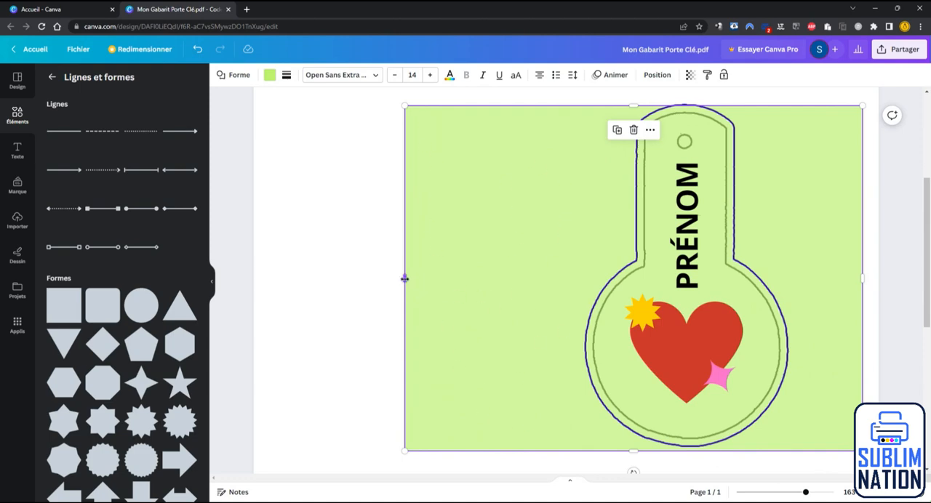
{"action": "left_click_drag", "start_coordinate": [404, 278], "coordinate": [584, 289]}
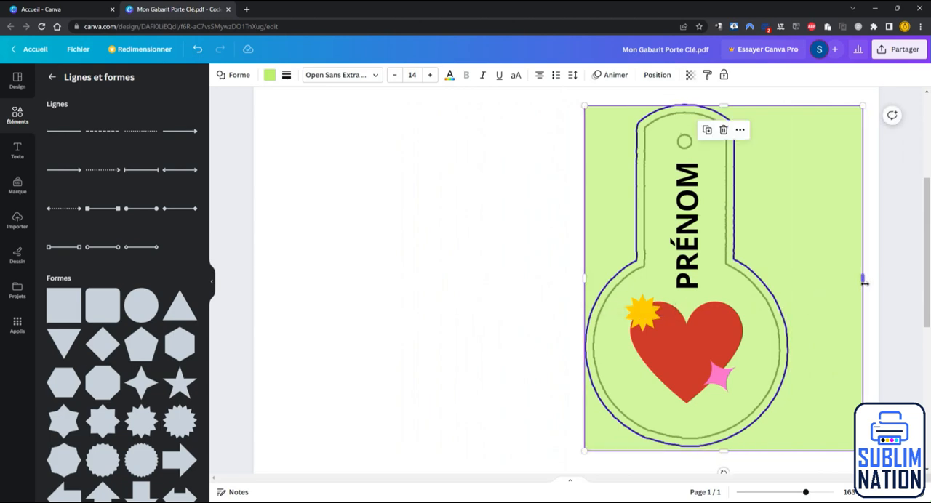
{"action": "left_click_drag", "start_coordinate": [864, 278], "coordinate": [788, 288]}
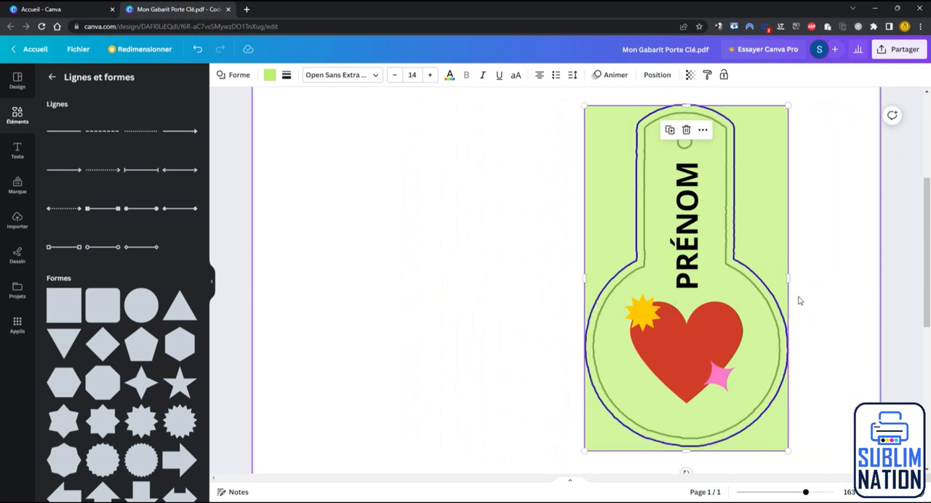
Step: Set the green rectangle's transparency back to 100 and deselect it
{"action": "left_click", "coordinate": [689, 75]}
{"action": "left_click_drag", "start_coordinate": [661, 114], "coordinate": [691, 114]}
{"action": "left_click", "coordinate": [421, 260]}
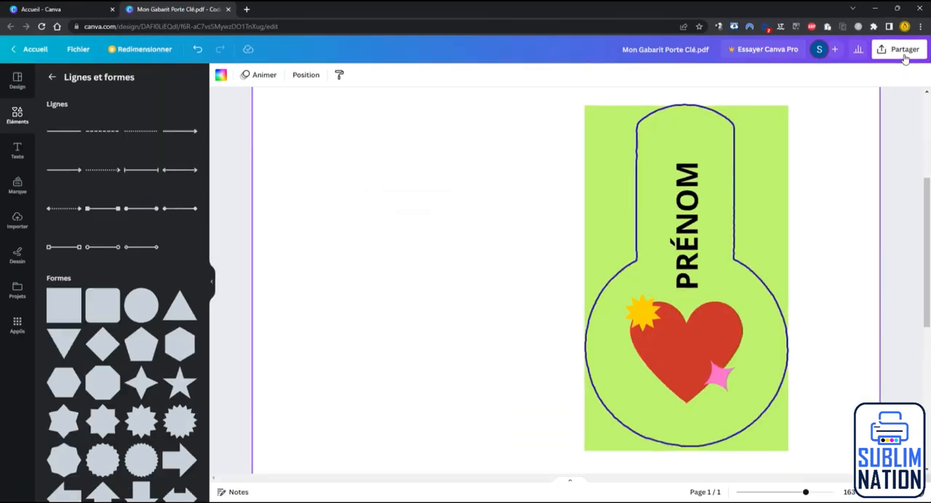
Step: Download the design as "PDF pour impression" with the RVB colour profile, and open the downloaded file
{"action": "left_click", "coordinate": [904, 52]}
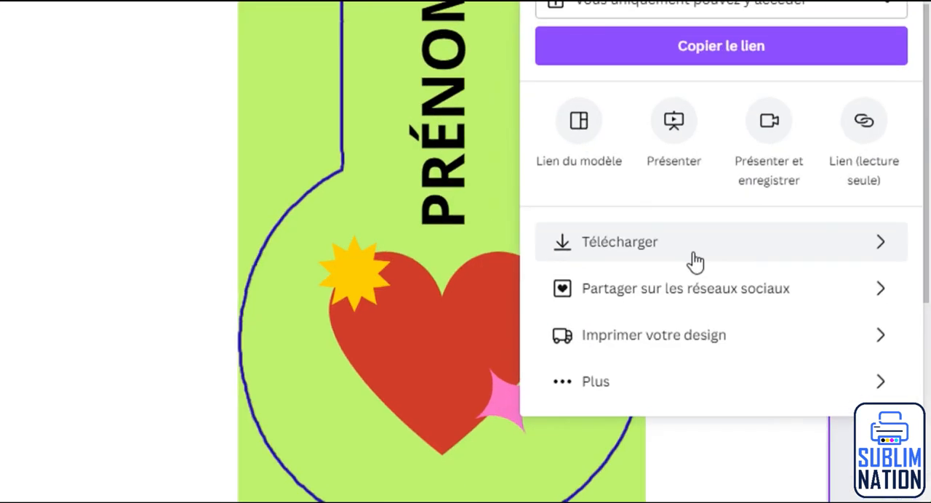
{"action": "left_click", "coordinate": [696, 259]}
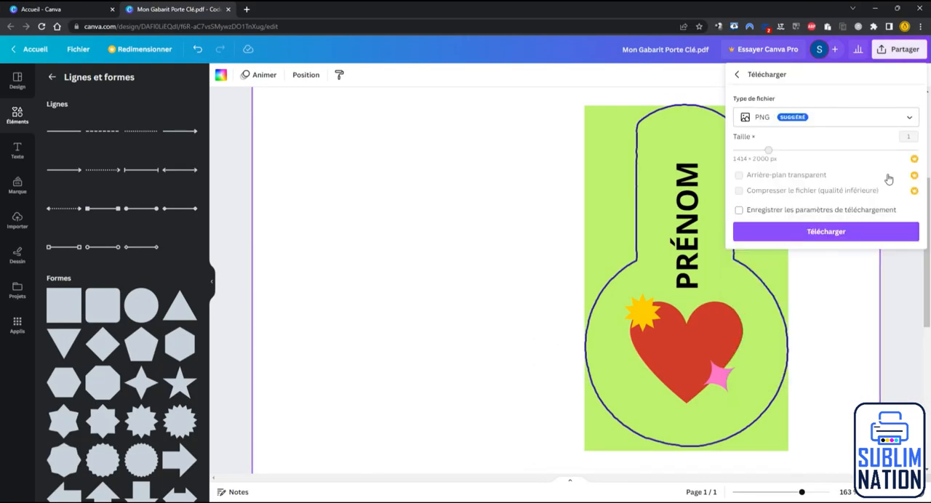
{"action": "left_click", "coordinate": [909, 119]}
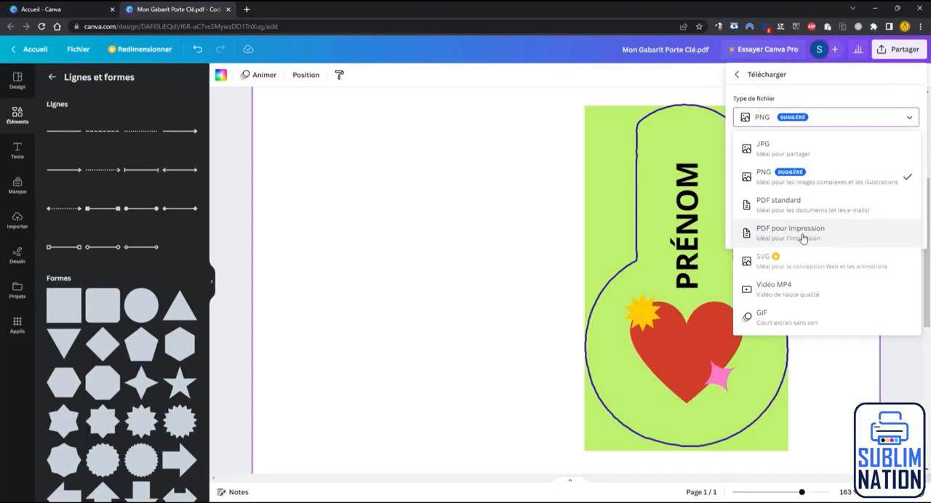
{"action": "left_click", "coordinate": [802, 237]}
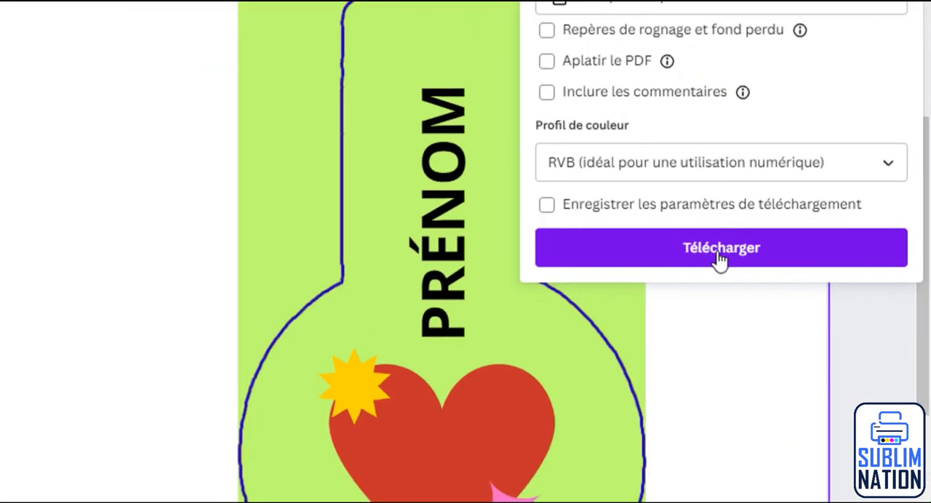
{"action": "left_click", "coordinate": [718, 259]}
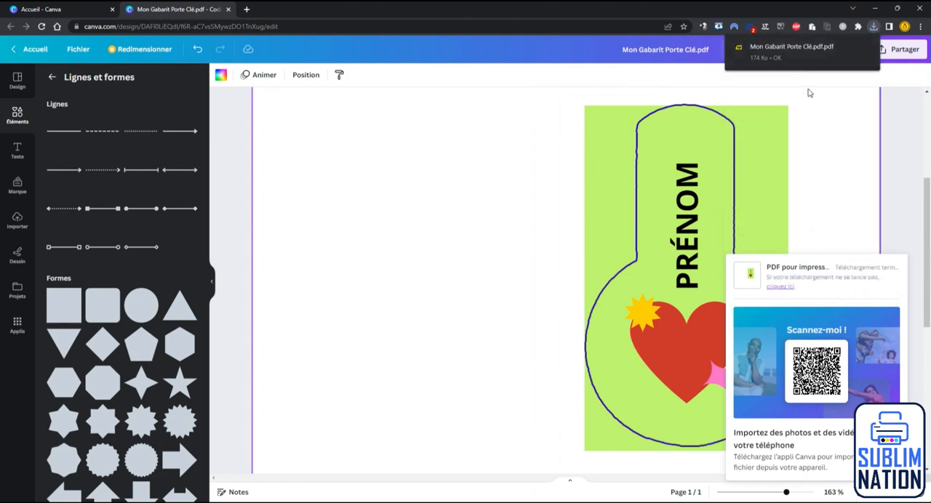
{"action": "left_click", "coordinate": [769, 50]}
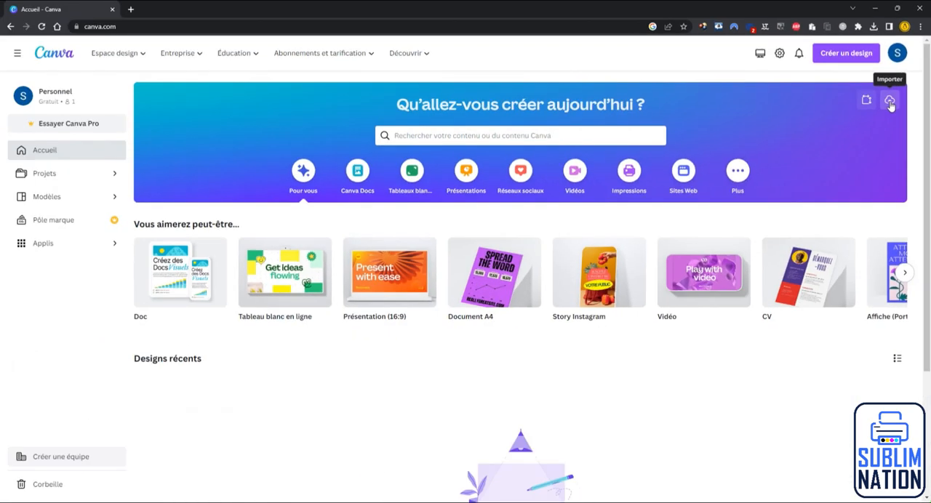
Step: Import "Mon Gabarit Porte Clé.pdf" from the Photopea folder as a new design
{"action": "left_click", "coordinate": [848, 202]}
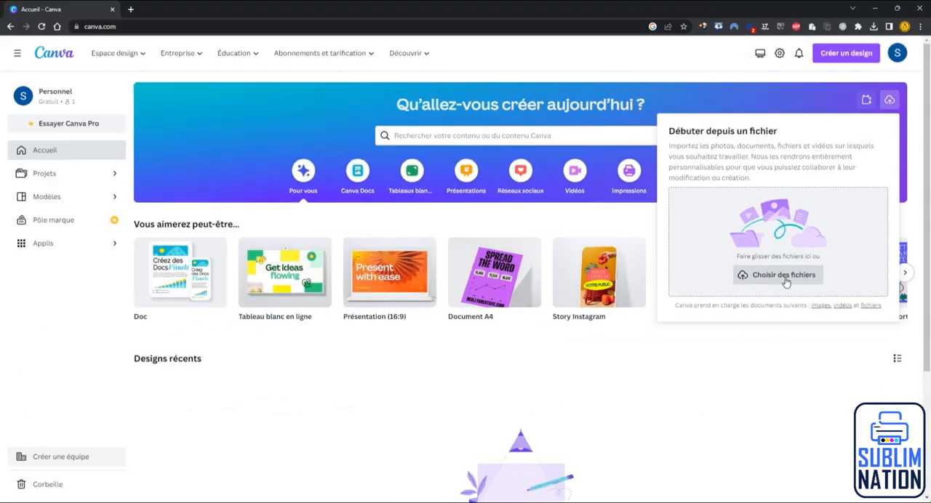
{"action": "left_click", "coordinate": [785, 279]}
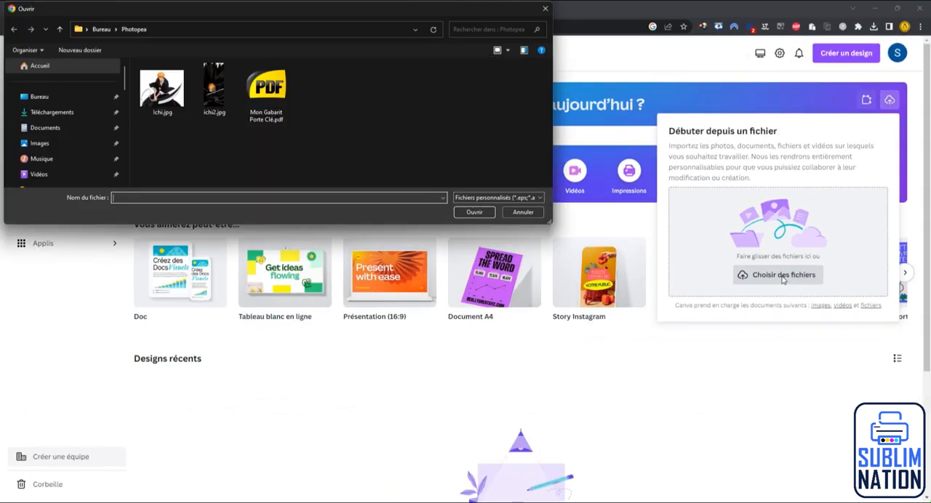
{"action": "left_click", "coordinate": [266, 93]}
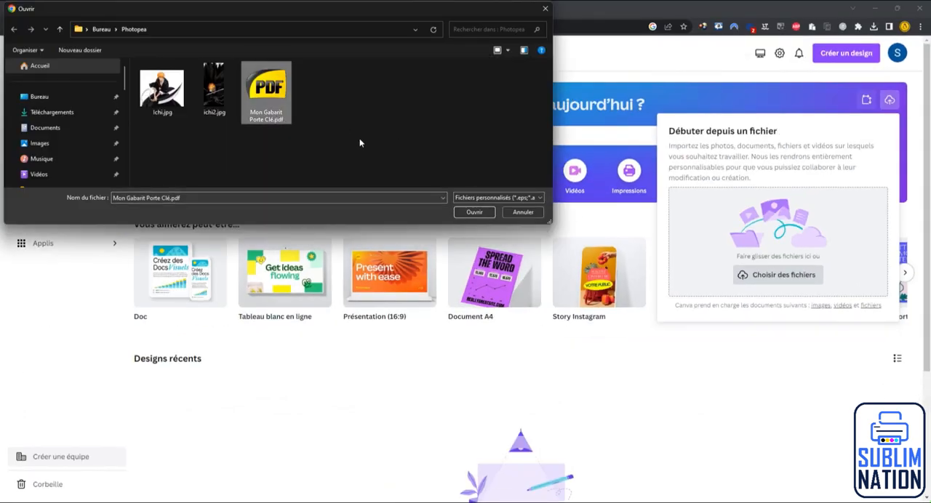
{"action": "left_click", "coordinate": [469, 213]}
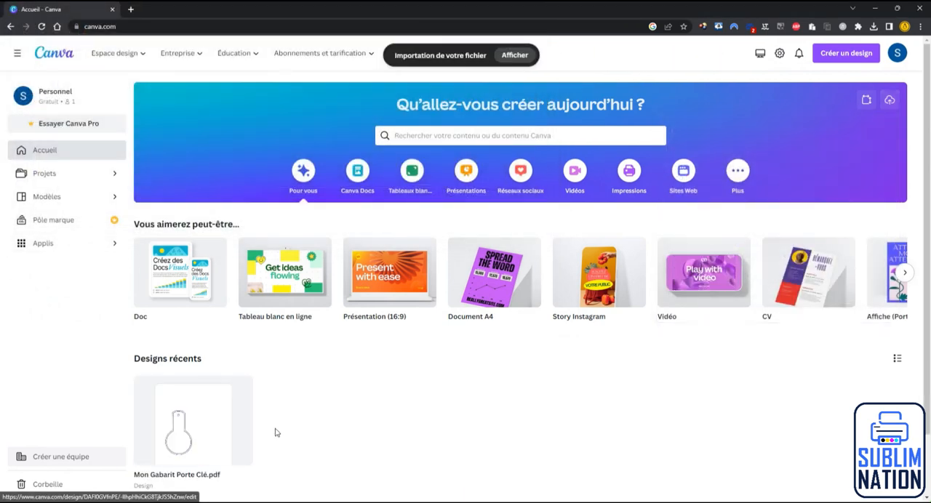
Step: Open the imported template design and move the black outline to the empty area right of the blue outline
{"action": "left_click", "coordinate": [188, 425]}
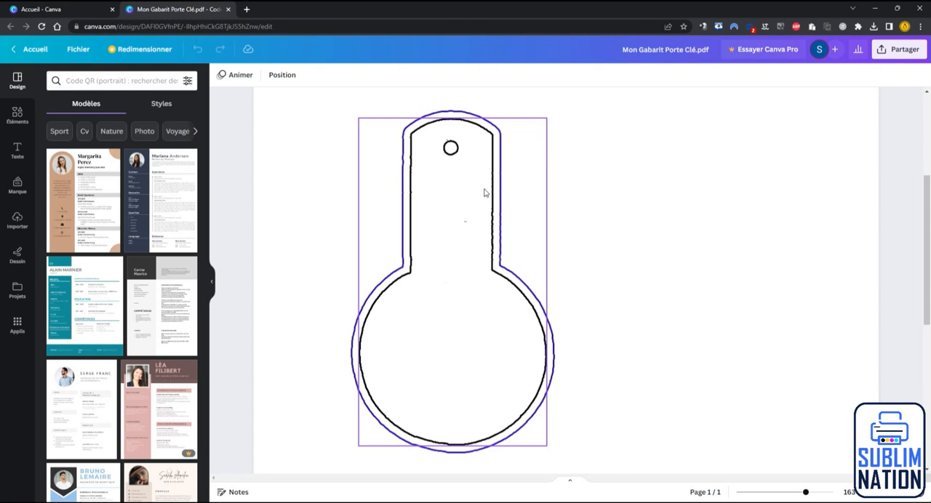
{"action": "left_click", "coordinate": [449, 306]}
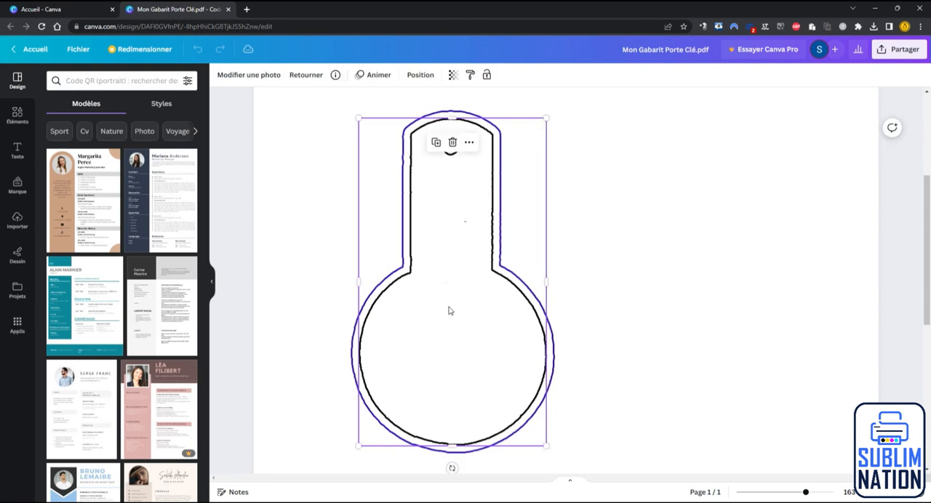
{"action": "left_click_drag", "start_coordinate": [449, 310], "coordinate": [697, 310]}
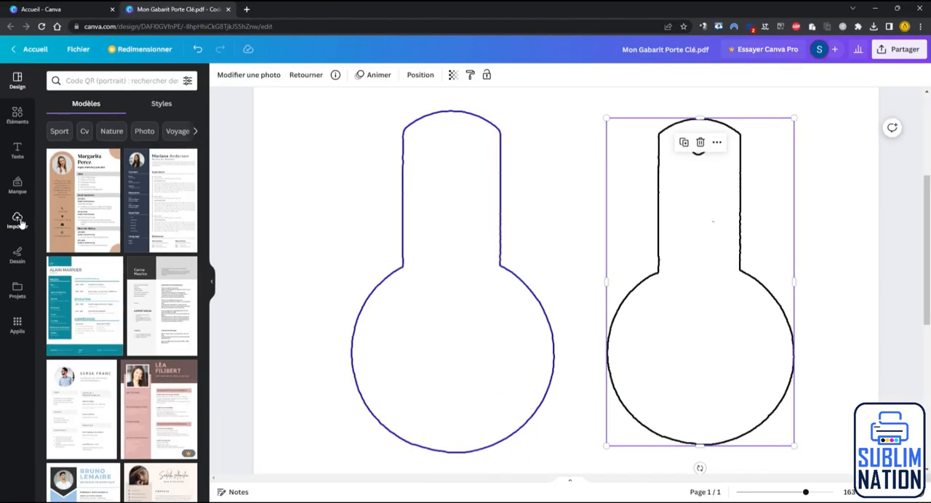
Step: Import the picture ichi2.jpg and place it on the page
{"action": "left_click", "coordinate": [18, 221]}
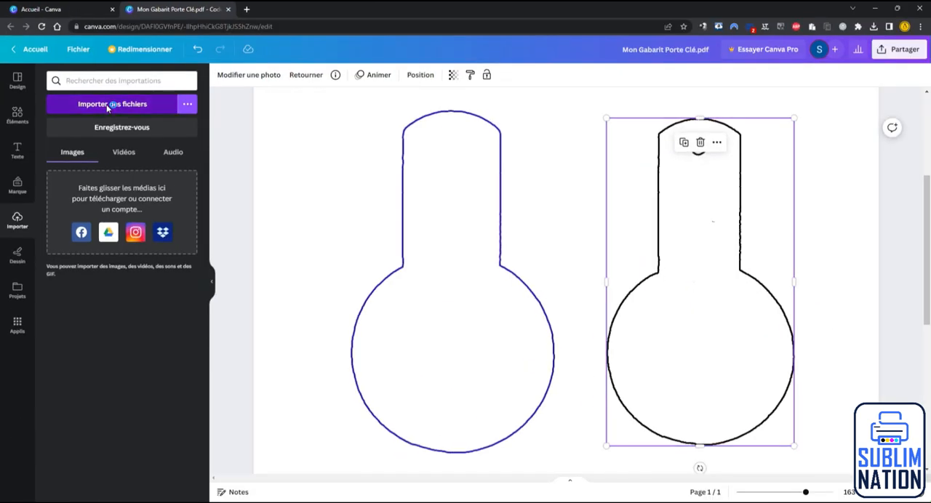
{"action": "left_click", "coordinate": [140, 144]}
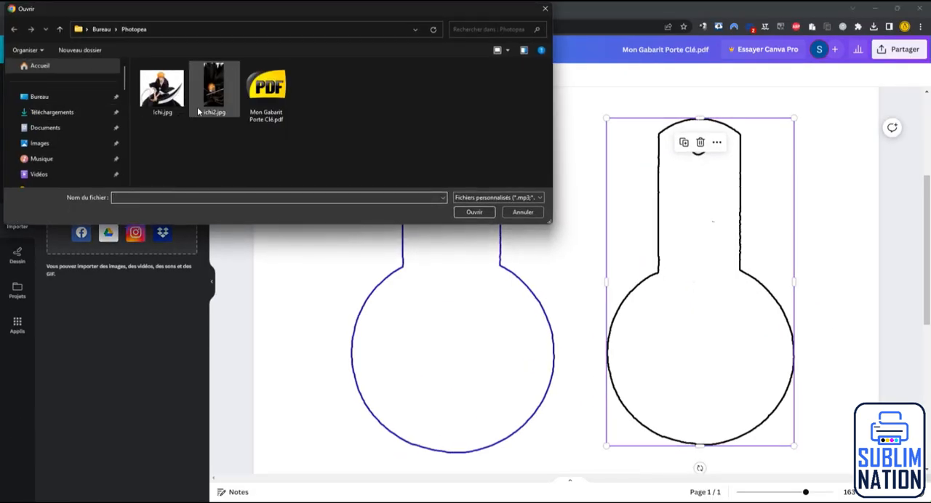
{"action": "left_click", "coordinate": [214, 87]}
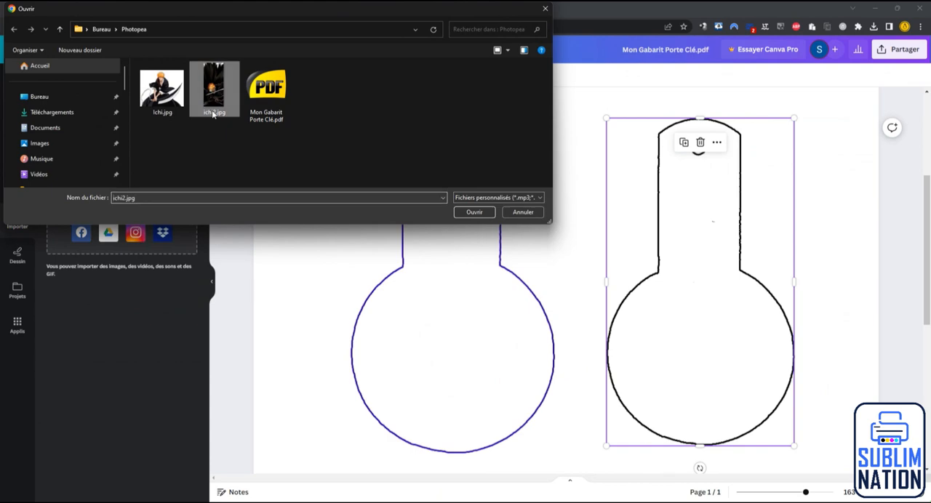
{"action": "left_click", "coordinate": [461, 213]}
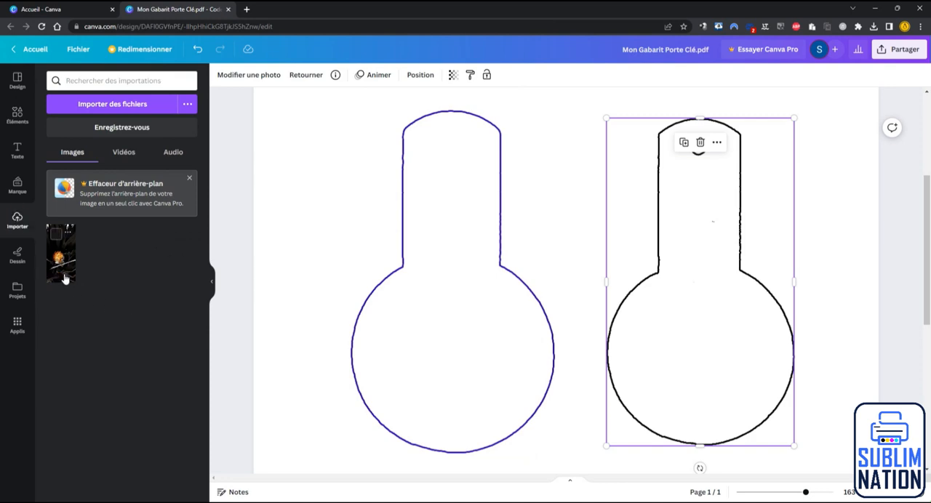
{"action": "left_click_drag", "start_coordinate": [60, 262], "coordinate": [419, 187]}
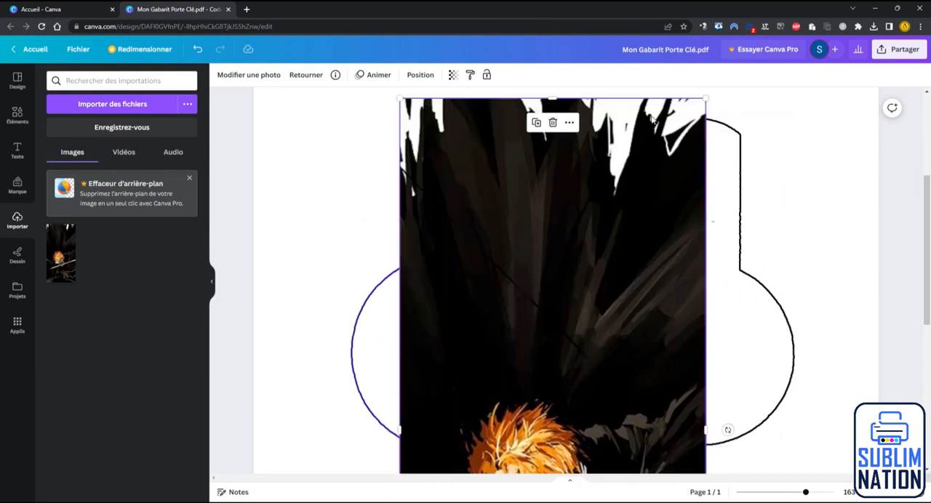
Step: Shrink the picture until it fits on the page at roughly the outlines' height, and place it between them
{"action": "left_click_drag", "start_coordinate": [705, 98], "coordinate": [546, 269]}
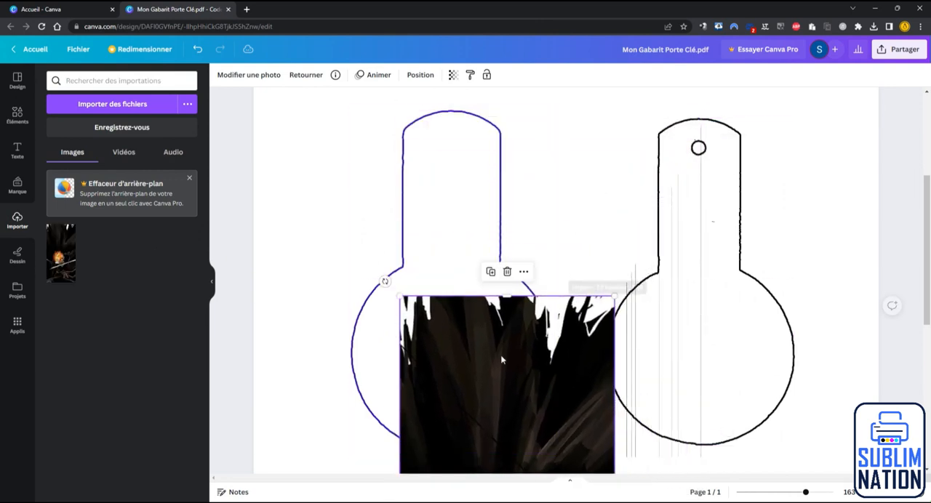
{"action": "left_click_drag", "start_coordinate": [501, 357], "coordinate": [578, 152]}
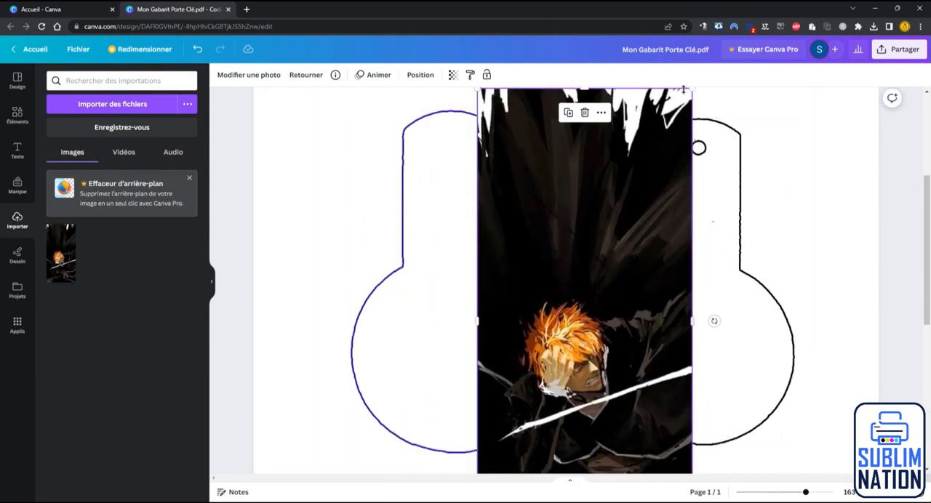
{"action": "left_click_drag", "start_coordinate": [693, 90], "coordinate": [645, 194]}
{"action": "left_click_drag", "start_coordinate": [584, 288], "coordinate": [611, 196]}
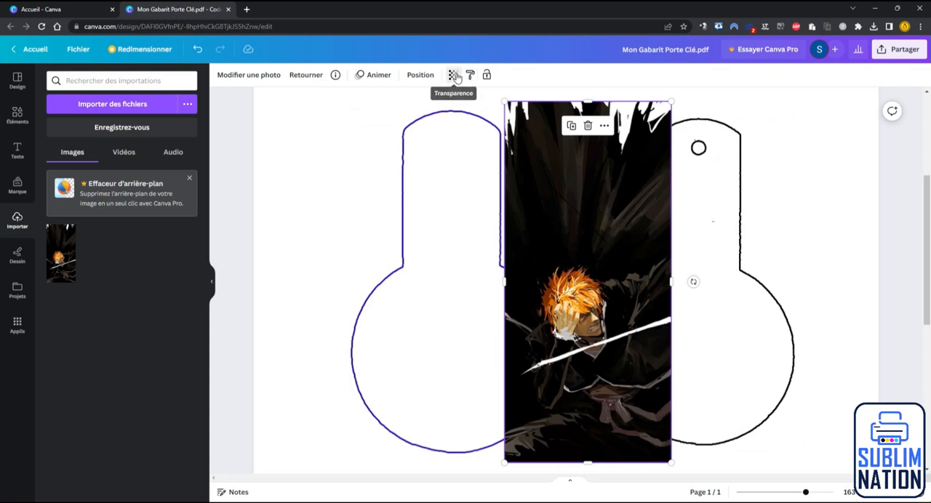
Step: Set the picture's transparency to 74 and fit it over the black outline with the face inside the circle
{"action": "left_click", "coordinate": [453, 75]}
{"action": "left_click_drag", "start_coordinate": [451, 113], "coordinate": [430, 116]}
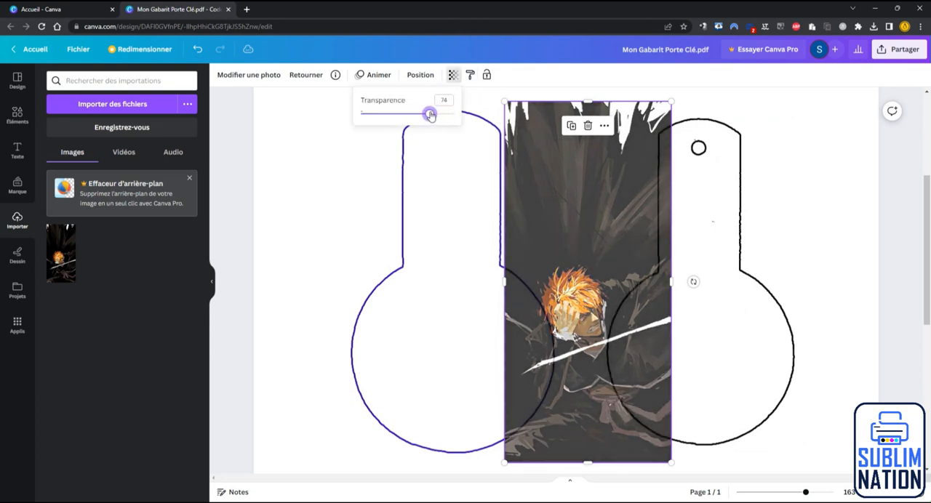
{"action": "left_click_drag", "start_coordinate": [595, 237], "coordinate": [694, 238]}
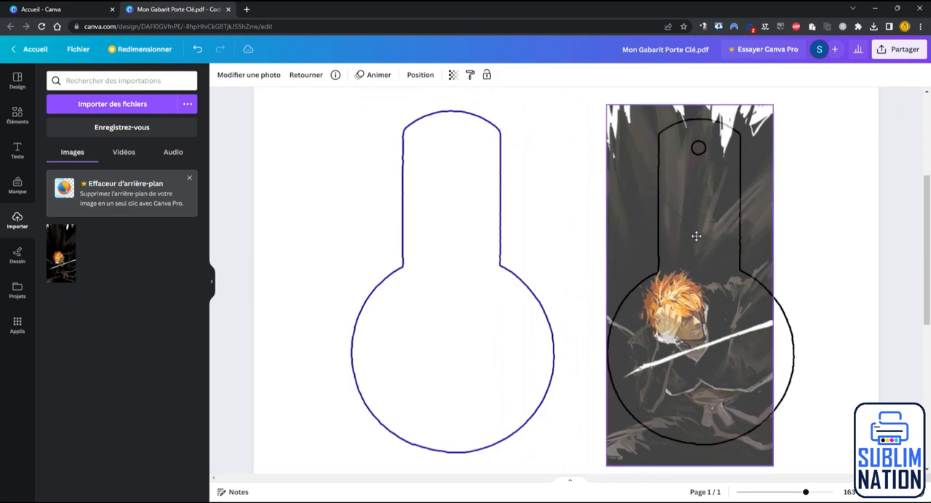
{"action": "left_click_drag", "start_coordinate": [773, 285], "coordinate": [774, 305]}
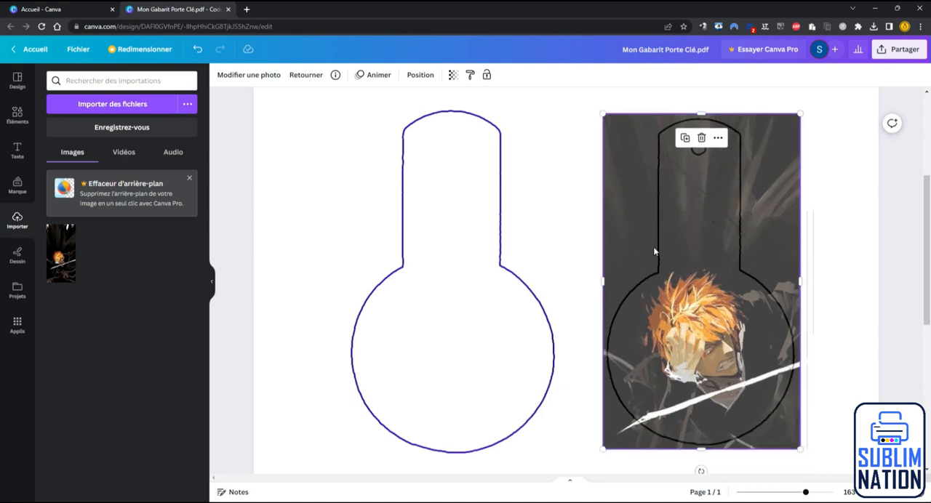
Step: Bring the blue outline to the front and centre it around the black outline on the picture
{"action": "left_click", "coordinate": [392, 279]}
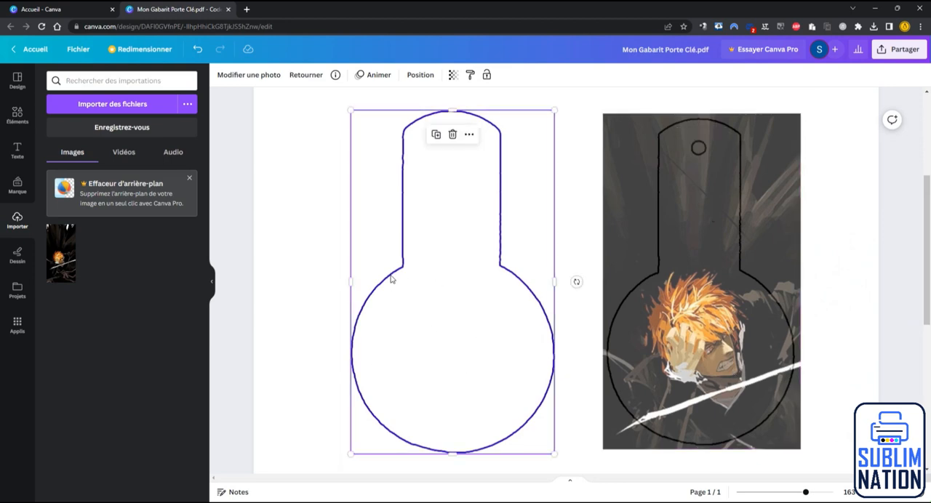
{"action": "left_click_drag", "start_coordinate": [392, 280], "coordinate": [539, 273]}
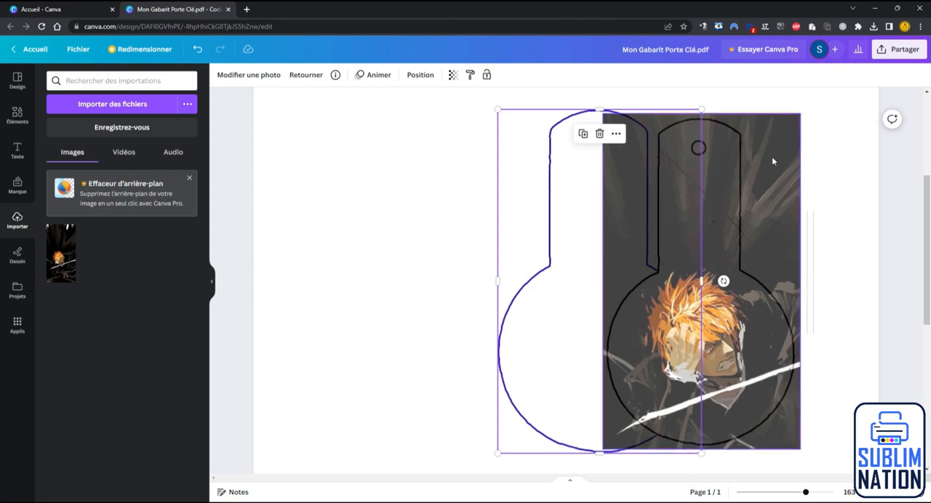
{"action": "right_click", "coordinate": [543, 273]}
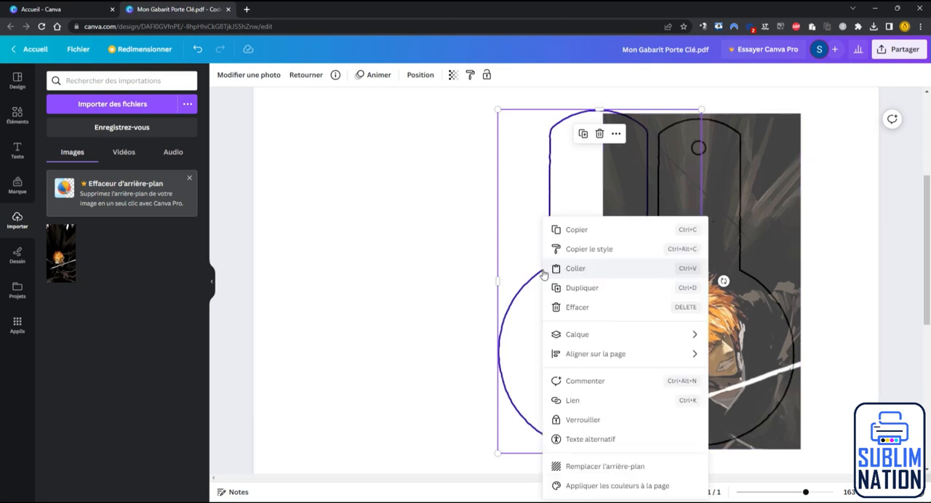
{"action": "mouse_move", "coordinate": [558, 340]}
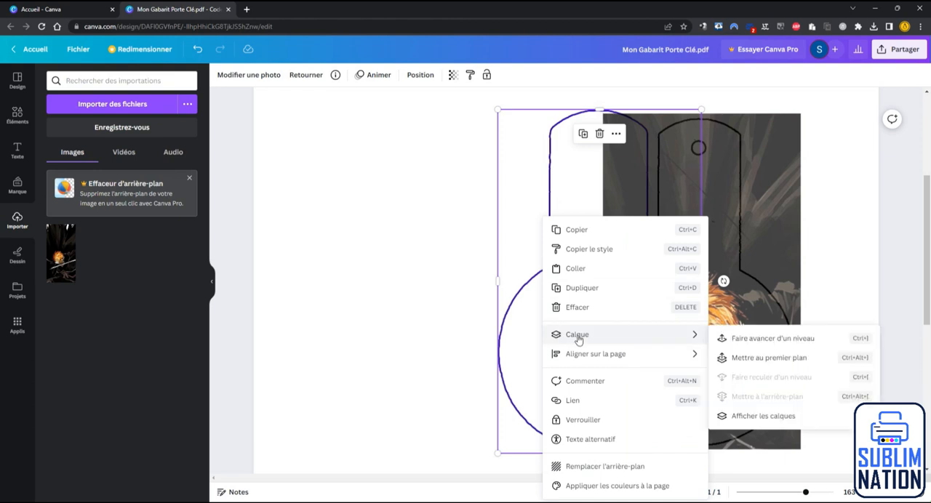
{"action": "left_click", "coordinate": [739, 363]}
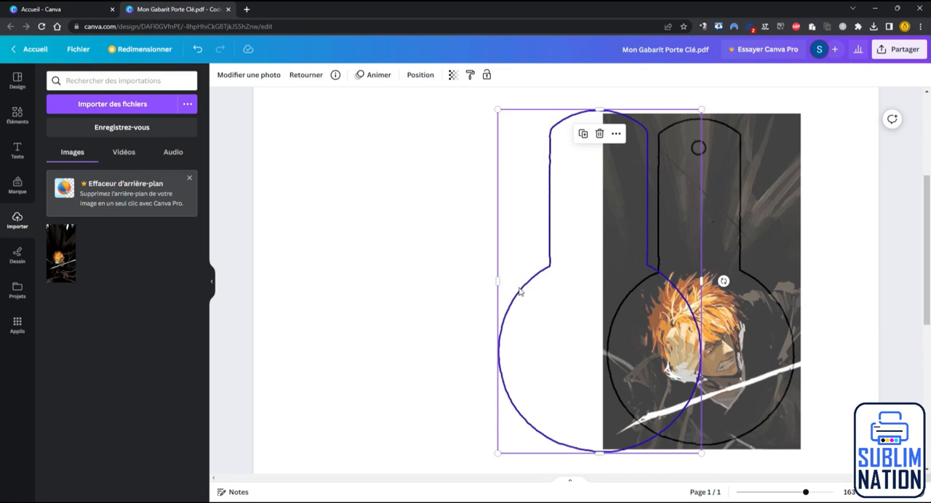
{"action": "left_click_drag", "start_coordinate": [521, 293], "coordinate": [620, 290]}
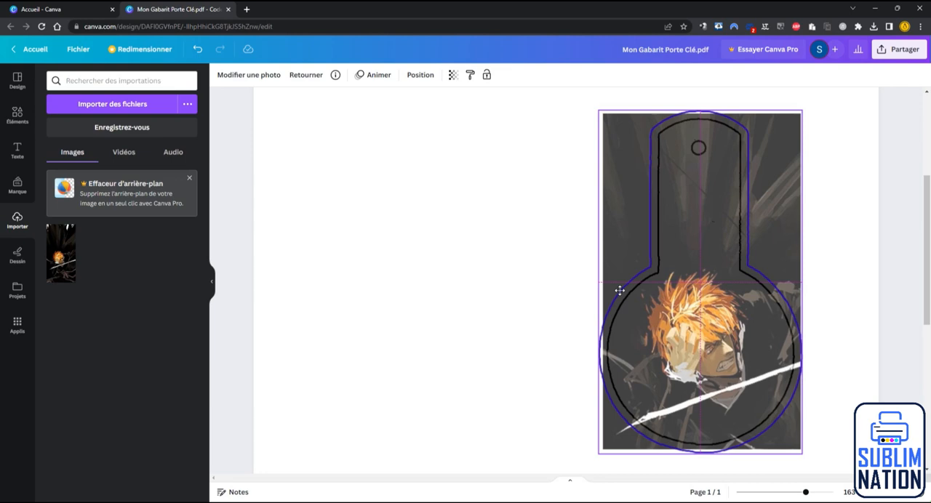
Step: Check the picture's edge against the blue outline, and move the blue outline back off the picture
{"action": "scroll", "coordinate": [619, 290], "scroll_direction": "up", "scroll_amount": 5, "text": "ctrl"}
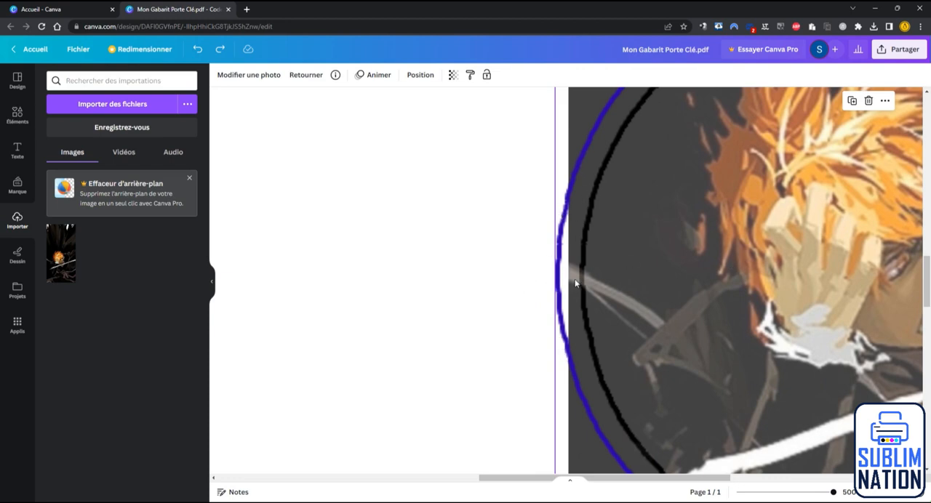
{"action": "scroll", "coordinate": [574, 284], "scroll_direction": "down", "scroll_amount": 8, "text": "ctrl"}
{"action": "scroll", "coordinate": [676, 304], "scroll_direction": "up", "scroll_amount": 3, "text": "ctrl"}
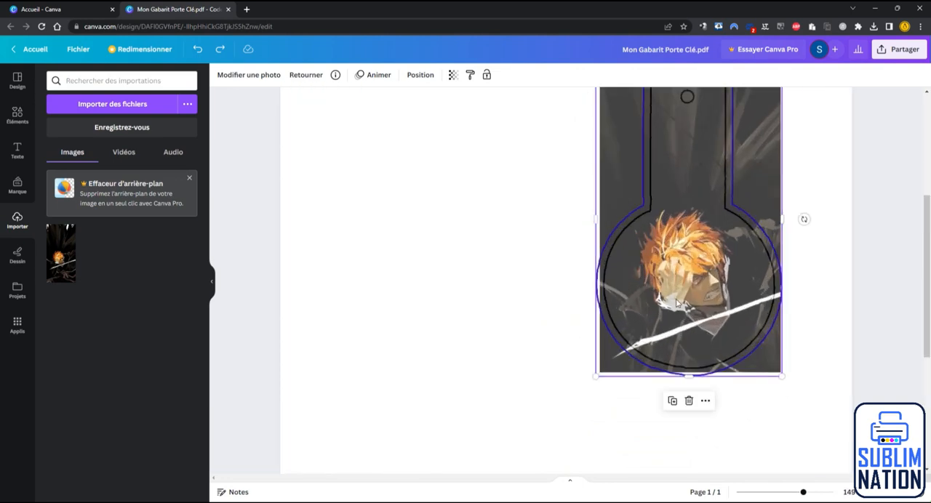
{"action": "left_click_drag", "start_coordinate": [676, 304], "coordinate": [413, 315]}
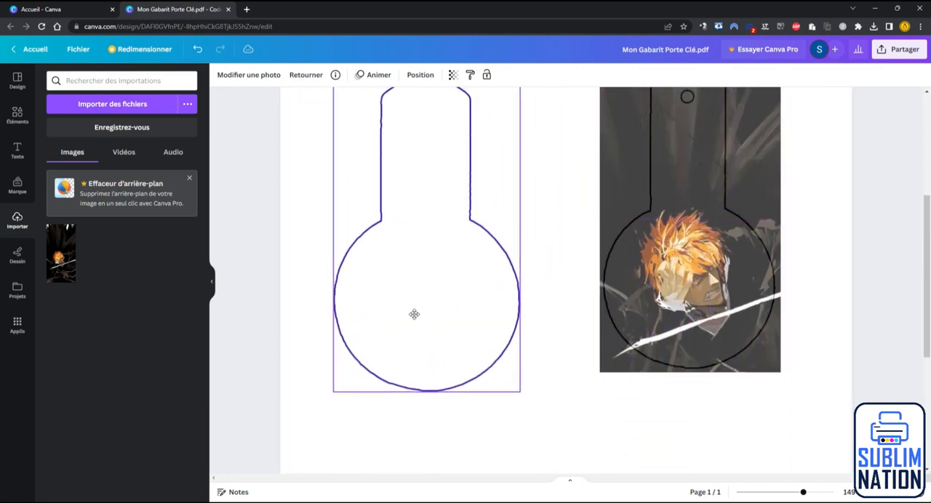
{"action": "scroll", "coordinate": [426, 307], "scroll_direction": "up", "scroll_amount": 3}
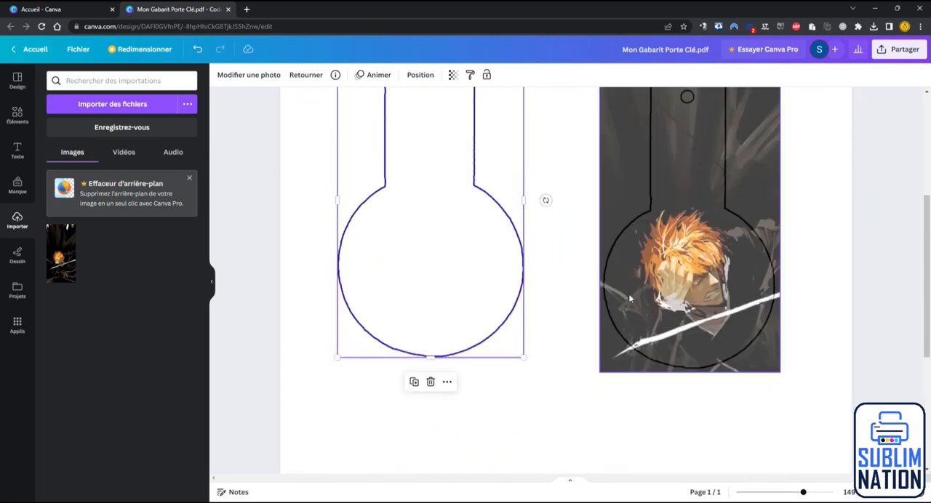
Step: Extend the picture's sides and lower edge further beyond the black outline, to about 7.3 wide by 11.6 high
{"action": "left_click", "coordinate": [612, 355]}
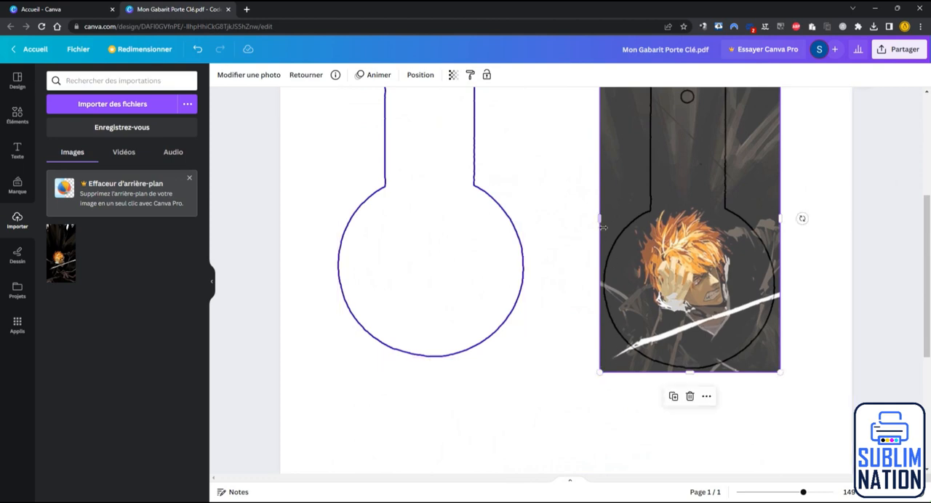
{"action": "left_click_drag", "start_coordinate": [600, 220], "coordinate": [589, 221]}
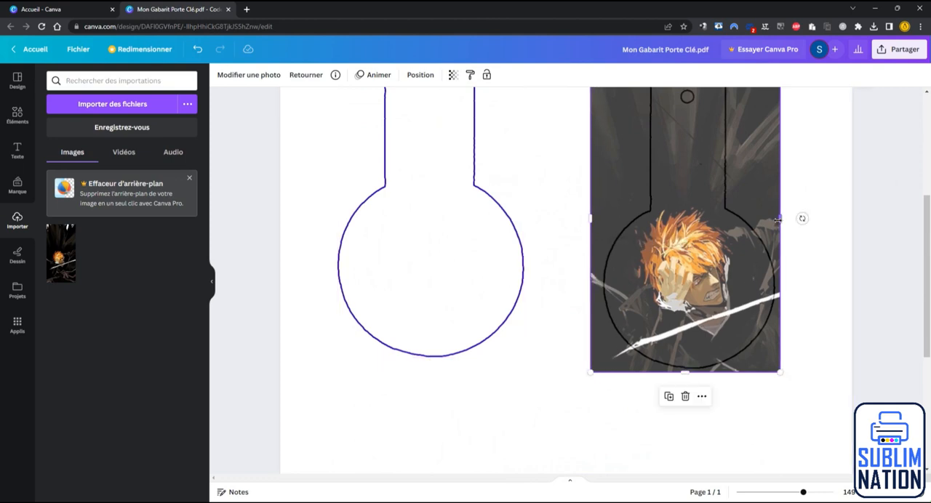
{"action": "left_click_drag", "start_coordinate": [780, 219], "coordinate": [788, 219]}
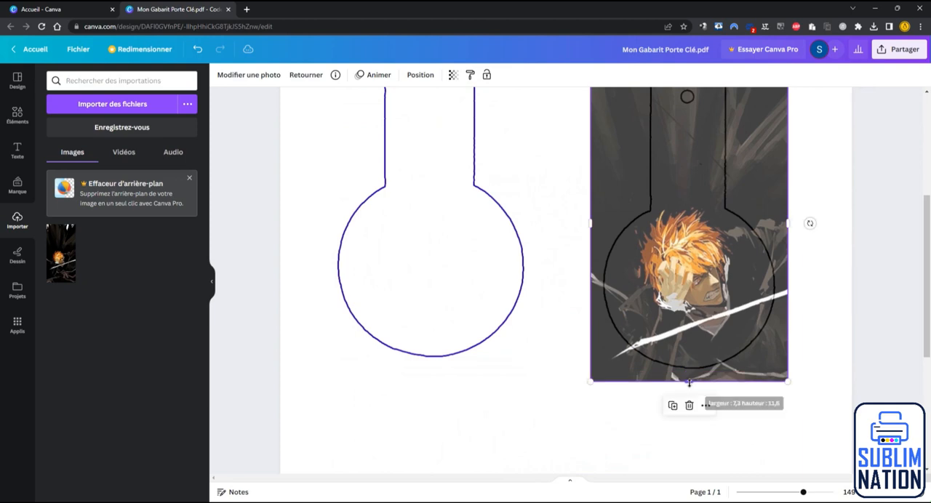
Step: Move the blue outline back onto the enlarged picture and centre it around the black outline
{"action": "scroll", "coordinate": [691, 385], "scroll_direction": "up", "scroll_amount": 2}
{"action": "scroll", "coordinate": [488, 250], "scroll_direction": "down", "scroll_amount": 1}
{"action": "left_click_drag", "start_coordinate": [487, 251], "coordinate": [744, 277]}
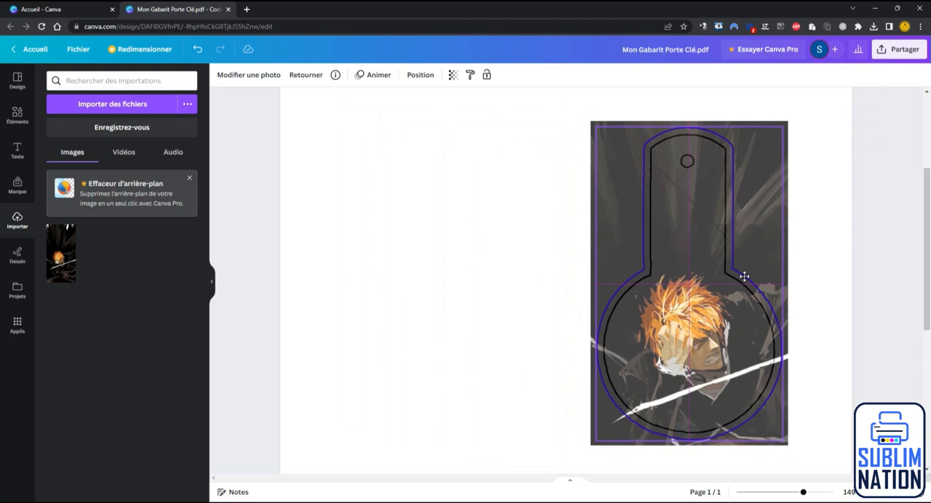
{"action": "left_click_drag", "start_coordinate": [744, 276], "coordinate": [744, 276]}
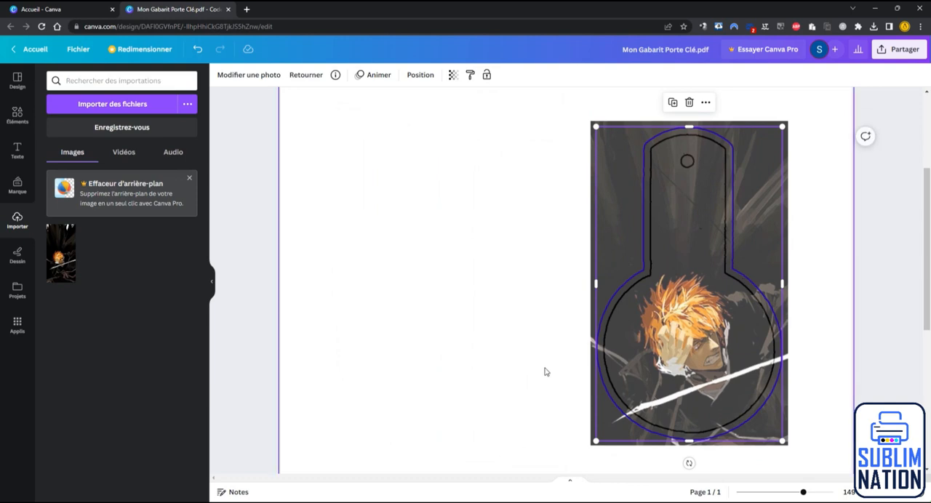
Step: Set the picture's transparency back to 100
{"action": "left_click", "coordinate": [591, 424]}
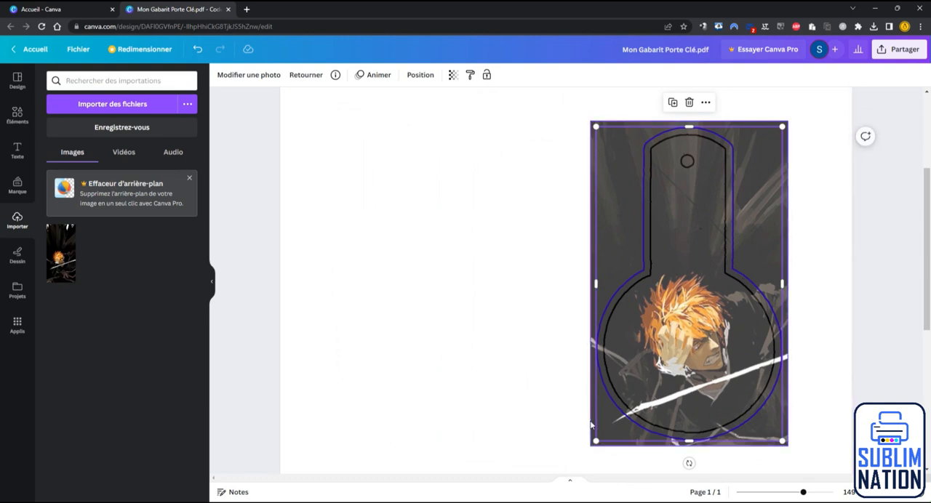
{"action": "left_click", "coordinate": [452, 74]}
{"action": "left_click_drag", "start_coordinate": [452, 113], "coordinate": [472, 121]}
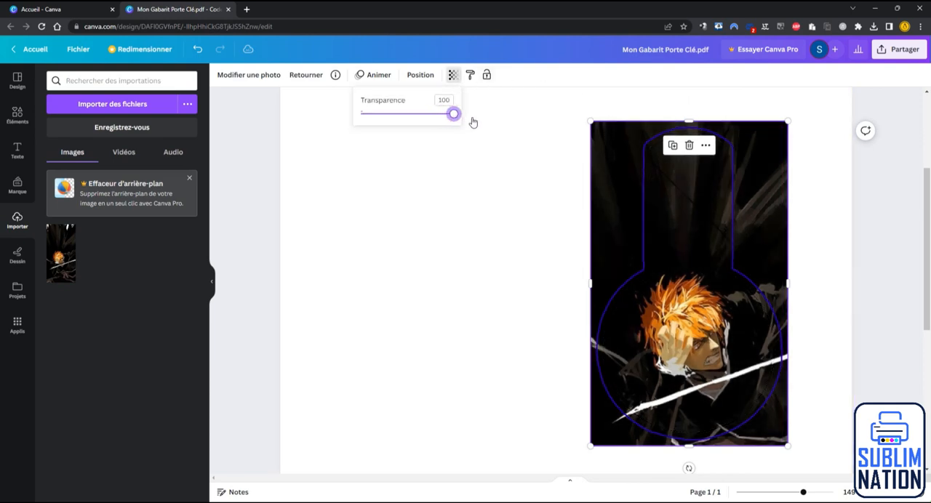
Step: Export the finished picture design as a PDF for print (PDF pour impression), leaving crop marks and flattening off
{"action": "left_click", "coordinate": [436, 240]}
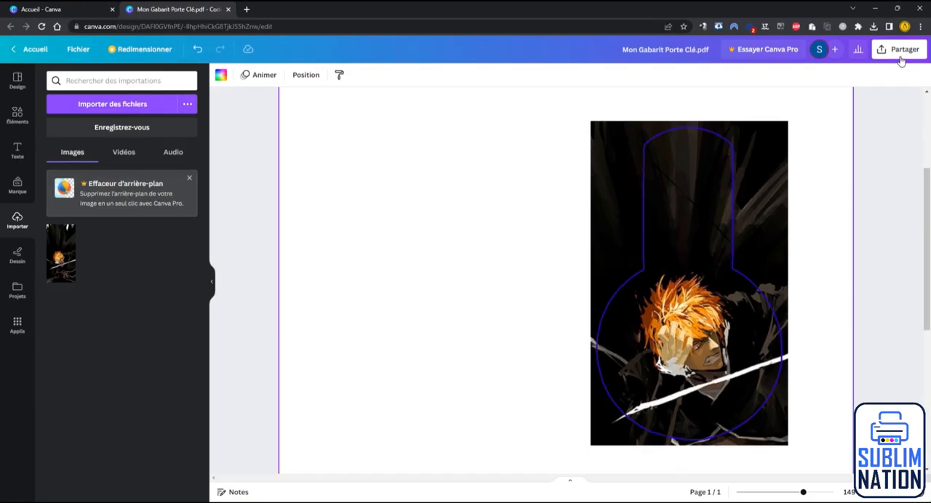
{"action": "left_click", "coordinate": [872, 111]}
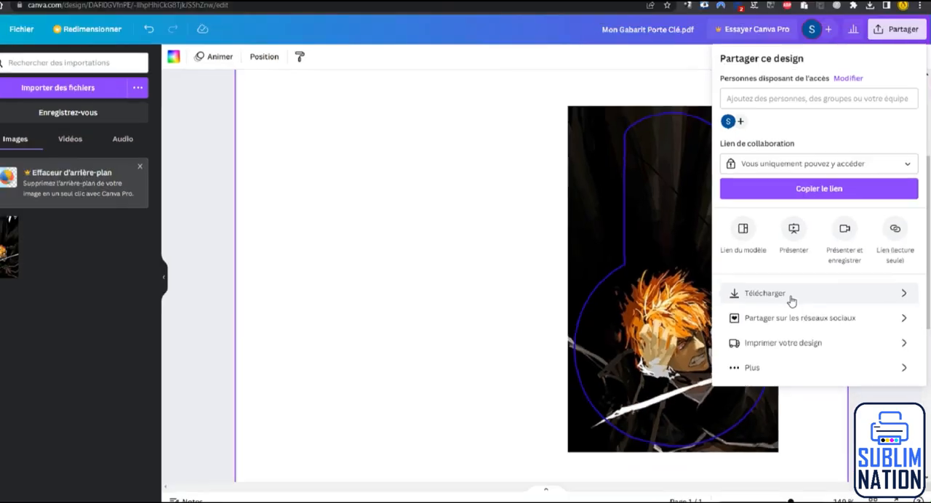
{"action": "left_click", "coordinate": [792, 295]}
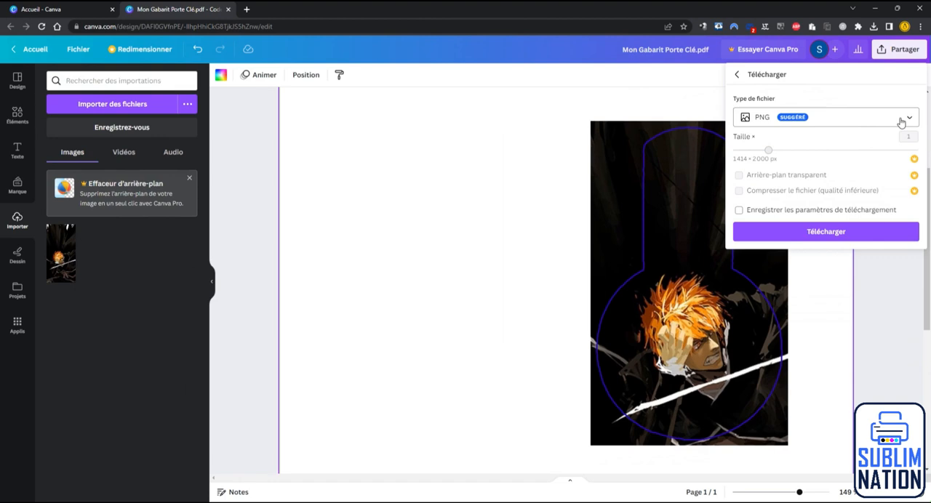
{"action": "left_click", "coordinate": [901, 120]}
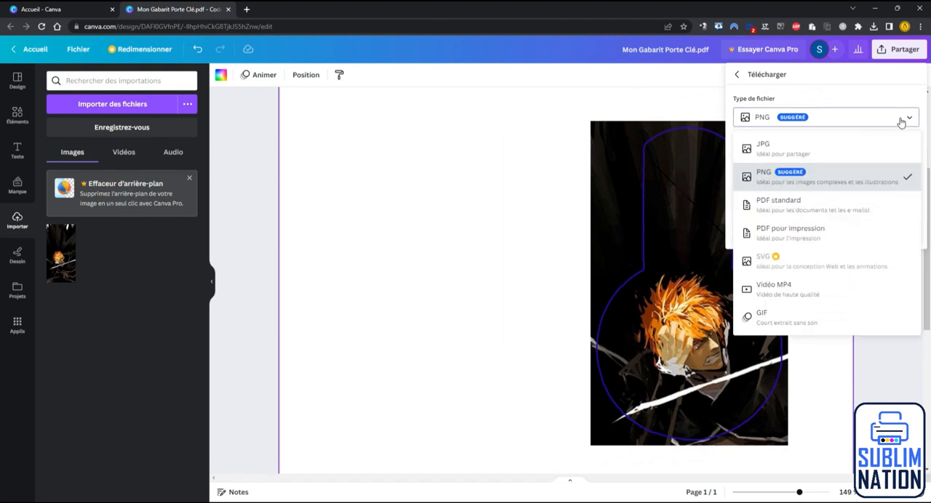
{"action": "left_click", "coordinate": [839, 240]}
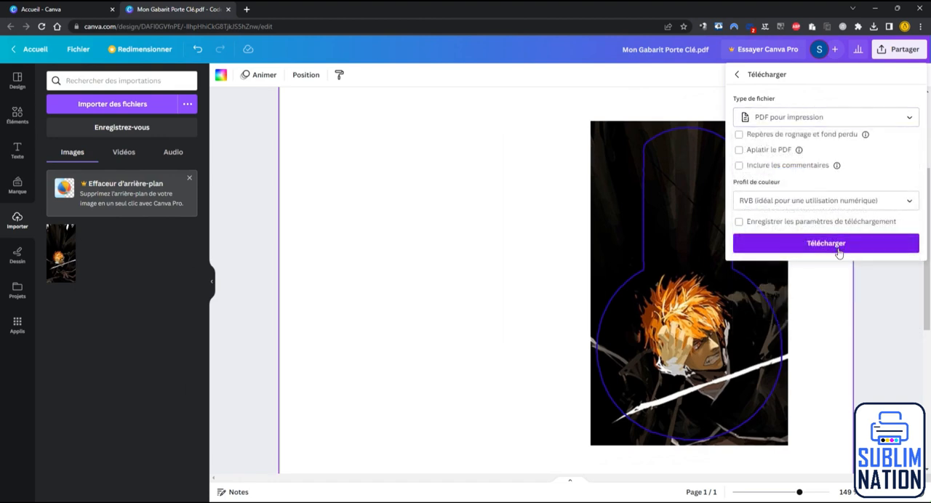
{"action": "left_click", "coordinate": [834, 248]}
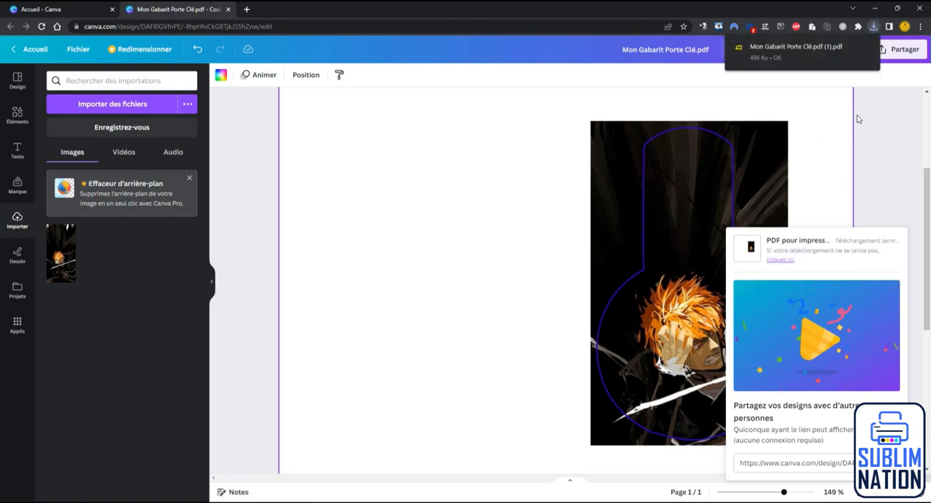
Step: Open the exported keyring PDF and compare its layout and size with Scan Porte Clé en PDF.pdf
{"action": "left_click", "coordinate": [787, 58]}
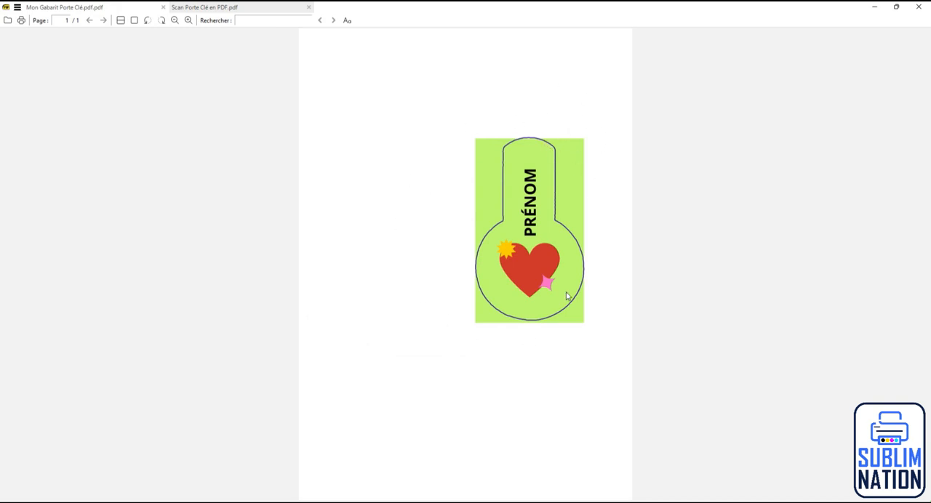
{"action": "left_click", "coordinate": [230, 7]}
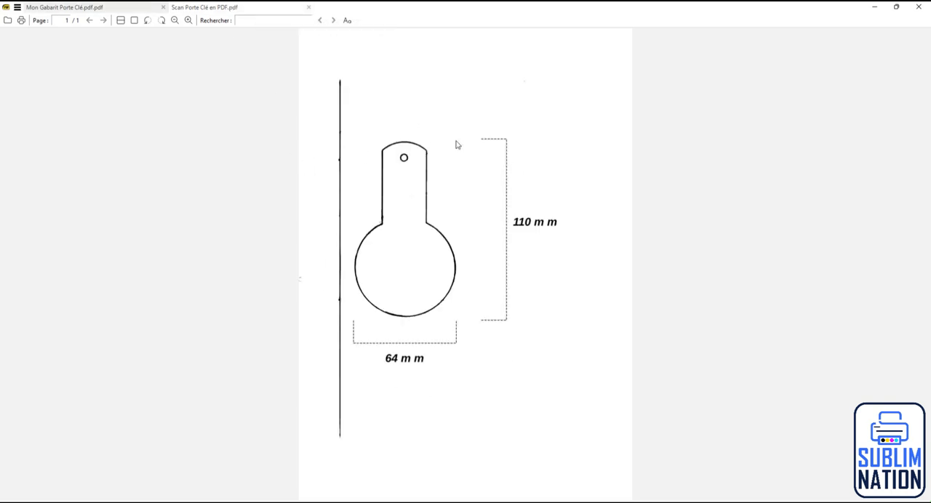
{"action": "key", "text": "ctrl+Tab"}
{"action": "left_click", "coordinate": [220, 8]}
{"action": "left_click", "coordinate": [104, 7]}
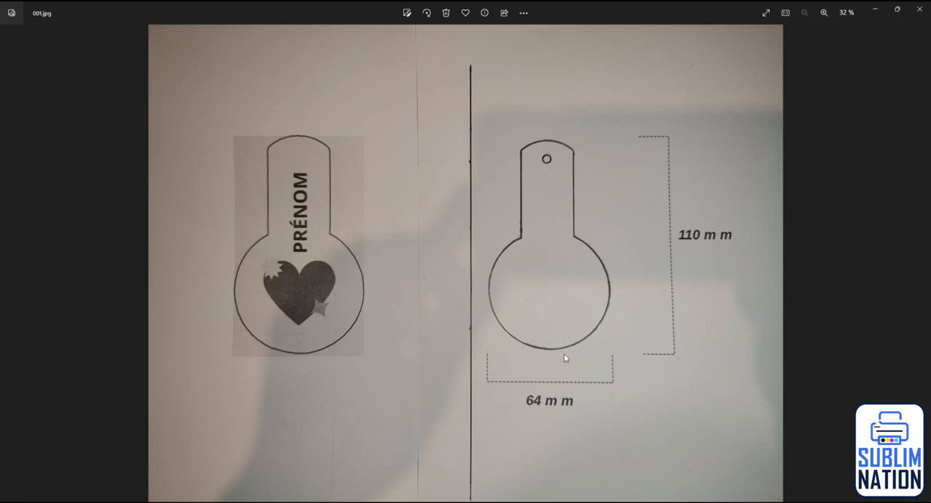
Step: Examine the photos 002.jpg to 004.jpg, comparing the printed templates, the cut-out and the real keyring
{"action": "key", "text": "Right"}
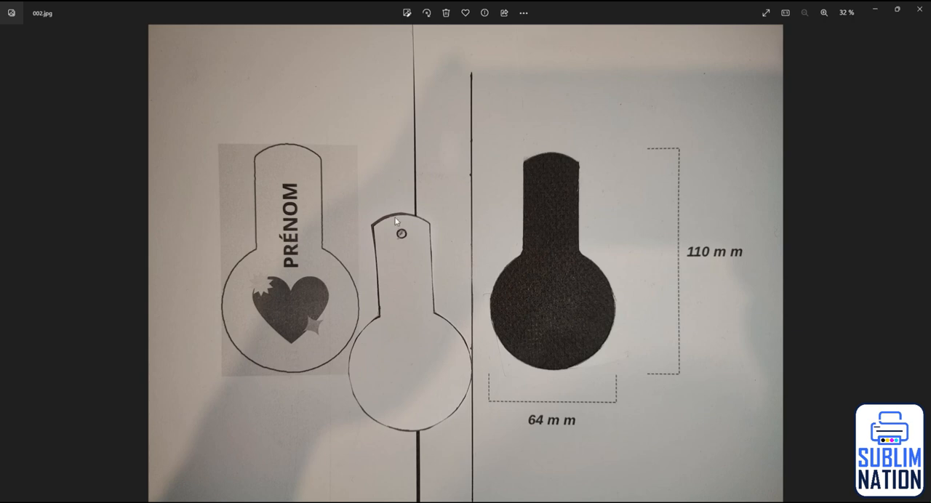
{"action": "left_click", "coordinate": [922, 263]}
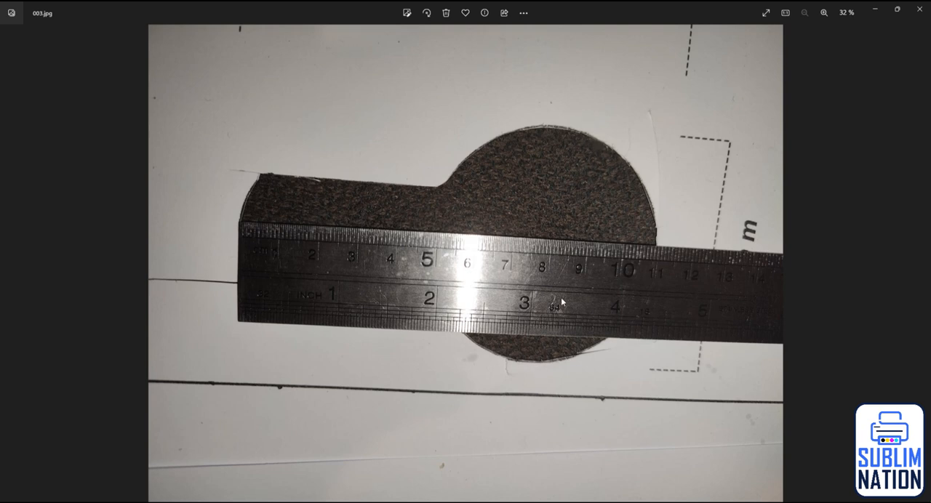
{"action": "left_click", "coordinate": [920, 275]}
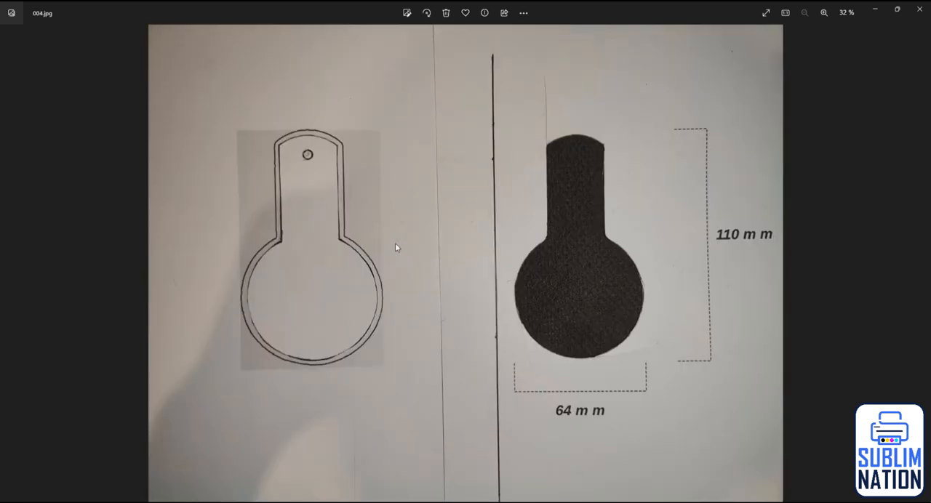